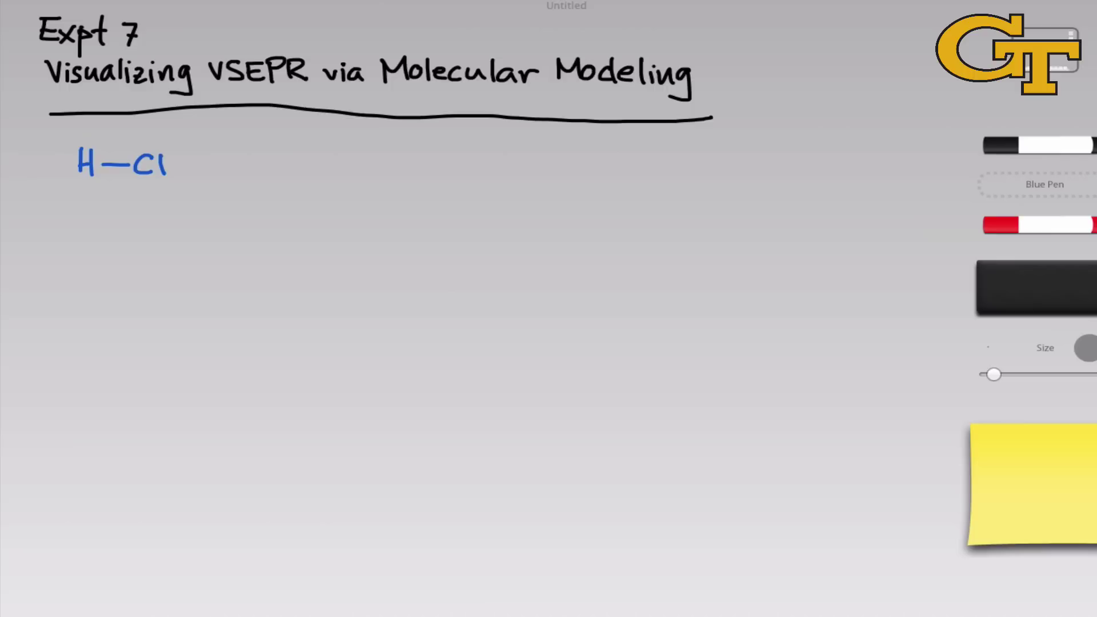
# In red, sketch a small circle bonded to a larger circle below the H—Cl formula.
pyautogui.click(1037, 224)
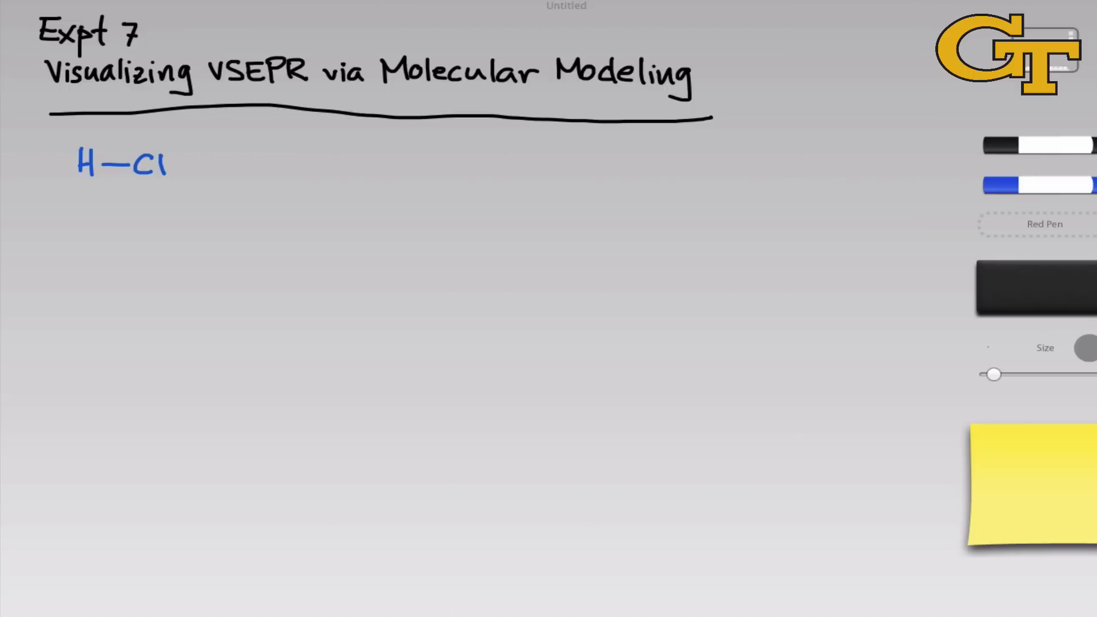
pyautogui.moveTo(97, 224)
pyautogui.mouseDown()
pyautogui.moveTo(150, 230)
pyautogui.moveTo(173, 211)
pyautogui.moveTo(152, 233)
pyautogui.moveTo(182, 250)
pyautogui.moveTo(196, 229)
pyautogui.moveTo(170, 209)
pyautogui.mouseUp()
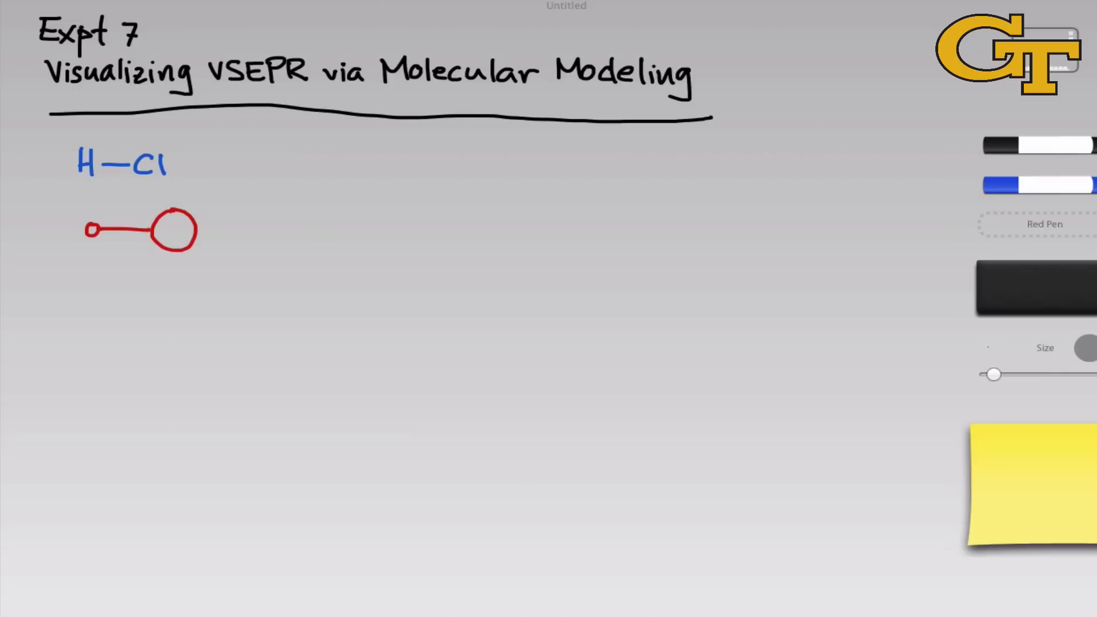
# In blue, draw a bracket beside the red ball-and-stick HCl model.
pyautogui.click(1038, 185)
pyautogui.moveTo(234, 180)
pyautogui.mouseDown()
pyautogui.moveTo(236, 218)
pyautogui.moveTo(286, 184)
pyautogui.mouseUp()
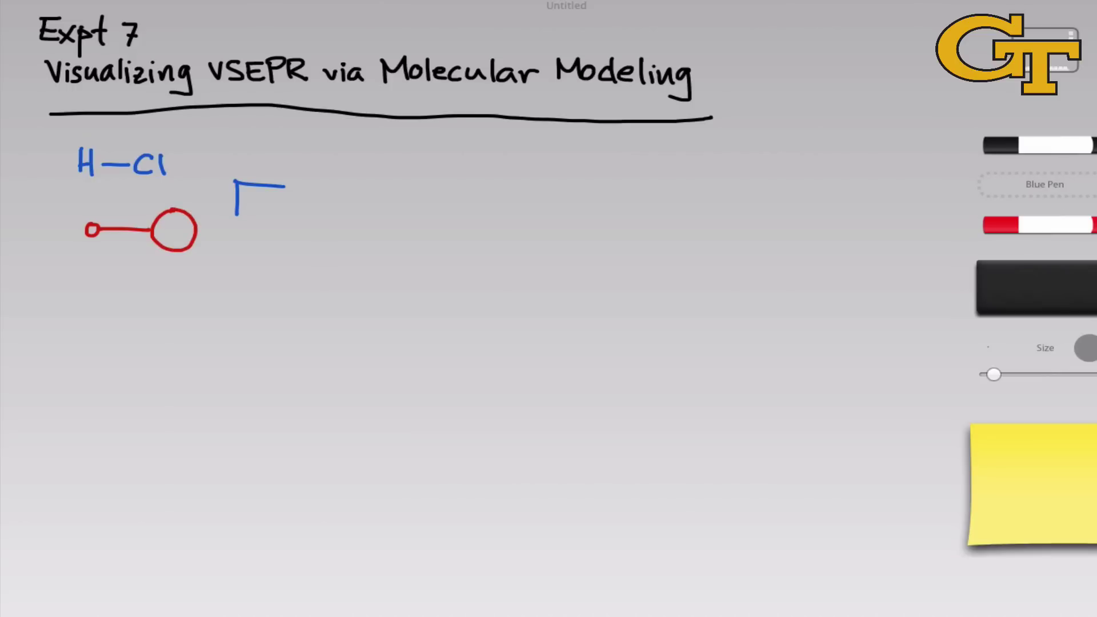
pyautogui.moveTo(237, 219)
pyautogui.mouseDown()
pyautogui.moveTo(279, 218)
pyautogui.moveTo(310, 196)
pyautogui.moveTo(276, 237)
pyautogui.moveTo(278, 219)
pyautogui.mouseUp()
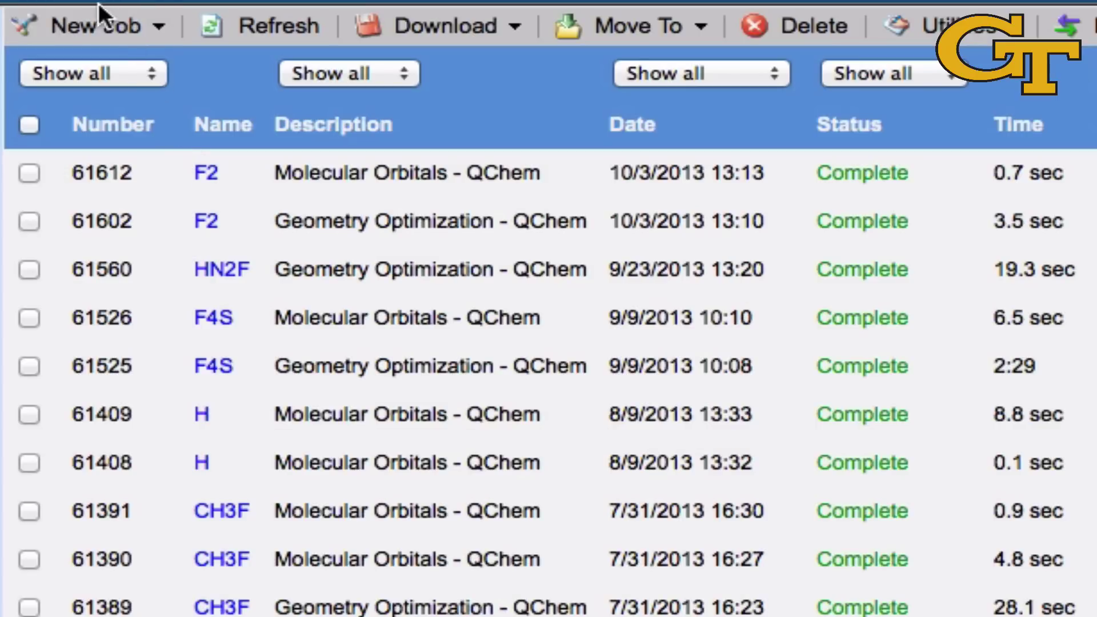
# Start a new WebMO job with New Job > Create New Job.
pyautogui.click(97, 25)
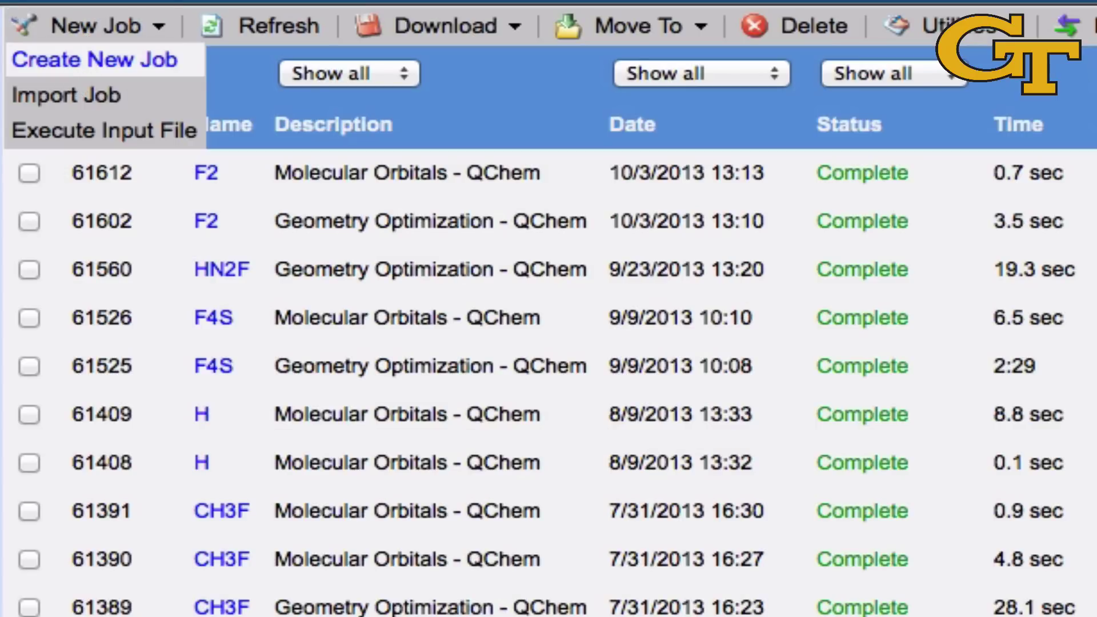
pyautogui.click(94, 59)
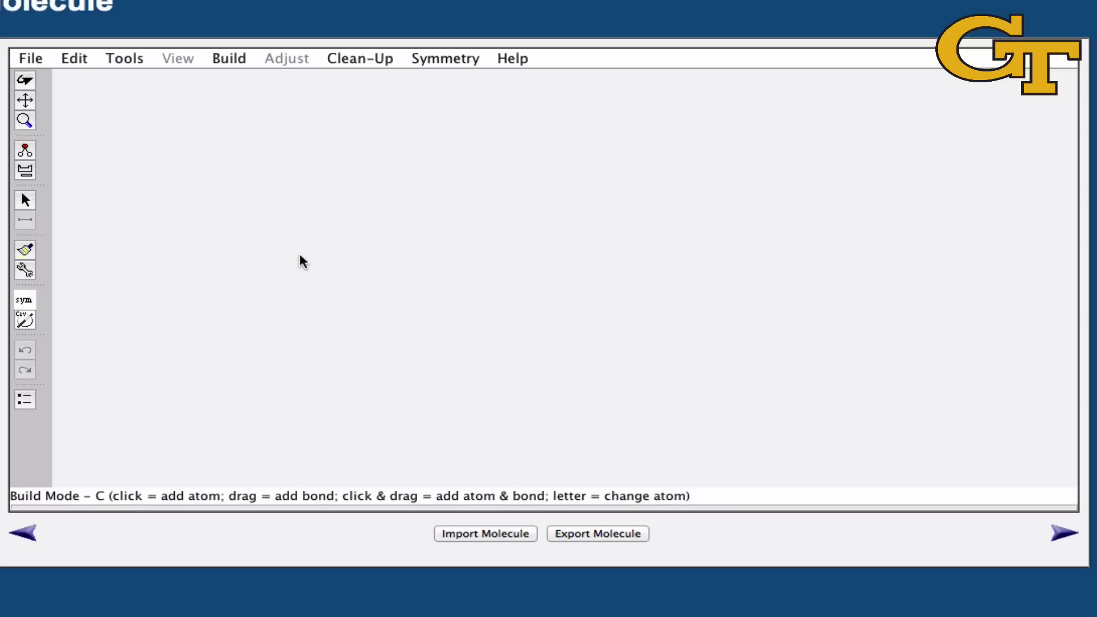
# Place a central carbon and bond four carbons to it in an X shape.
pyautogui.click(284, 230)
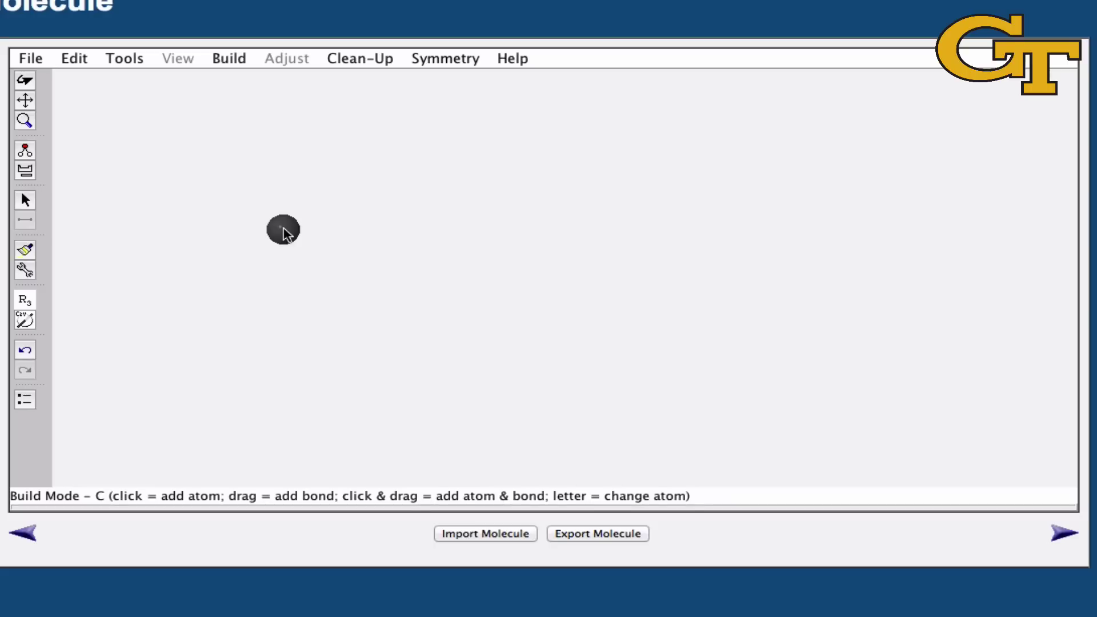
pyautogui.moveTo(285, 231); pyautogui.dragTo(335, 184)
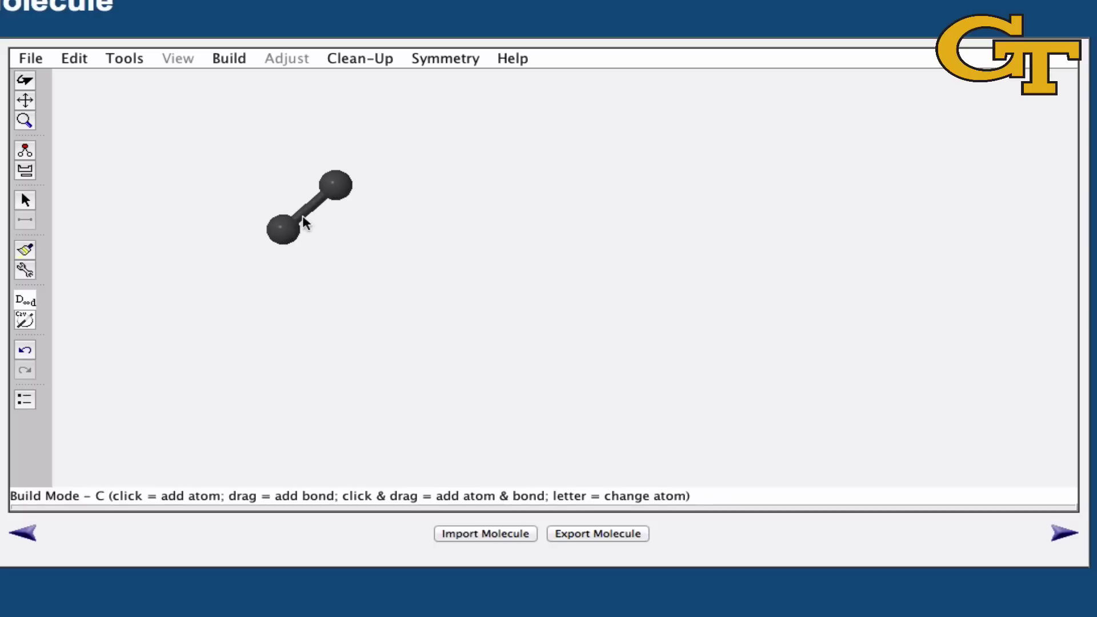
pyautogui.moveTo(282, 229); pyautogui.dragTo(238, 181)
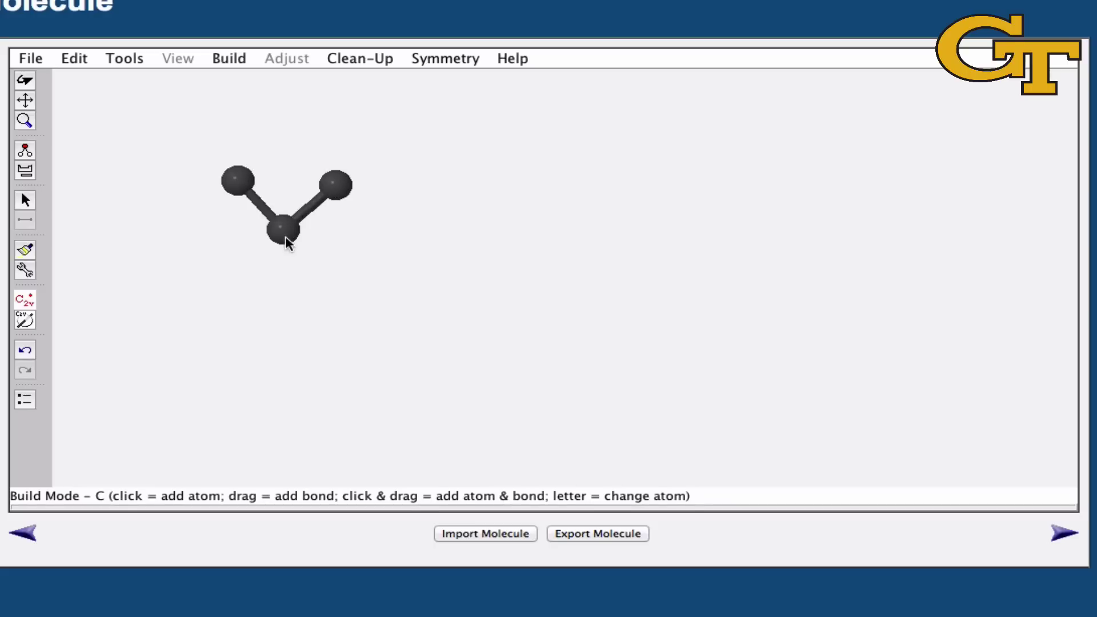
pyautogui.moveTo(285, 234); pyautogui.dragTo(228, 275)
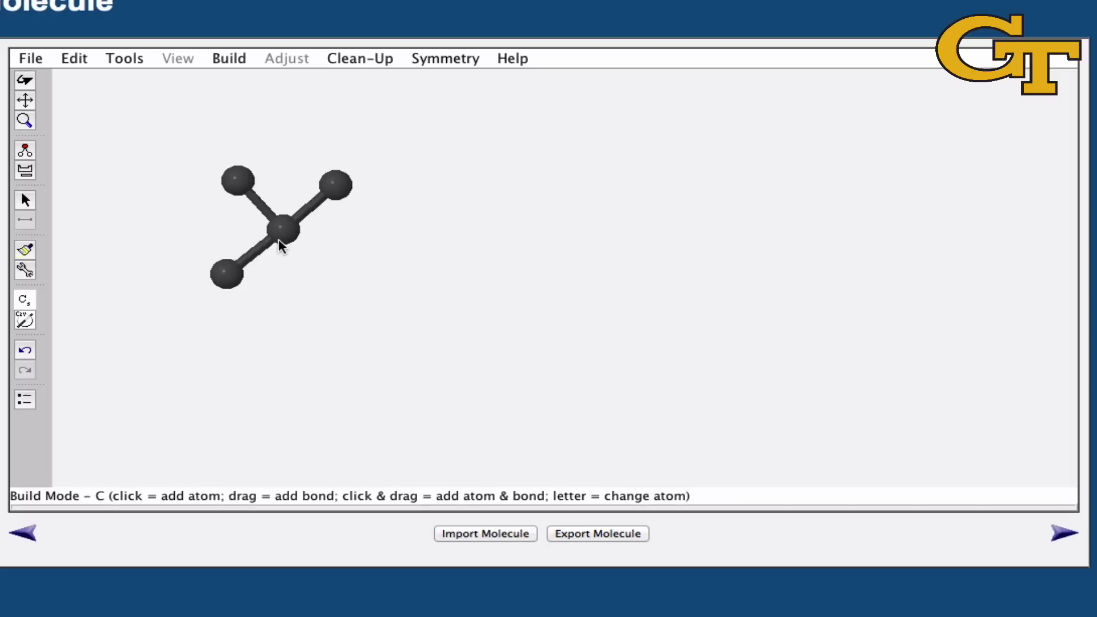
pyautogui.moveTo(284, 237); pyautogui.dragTo(346, 276)
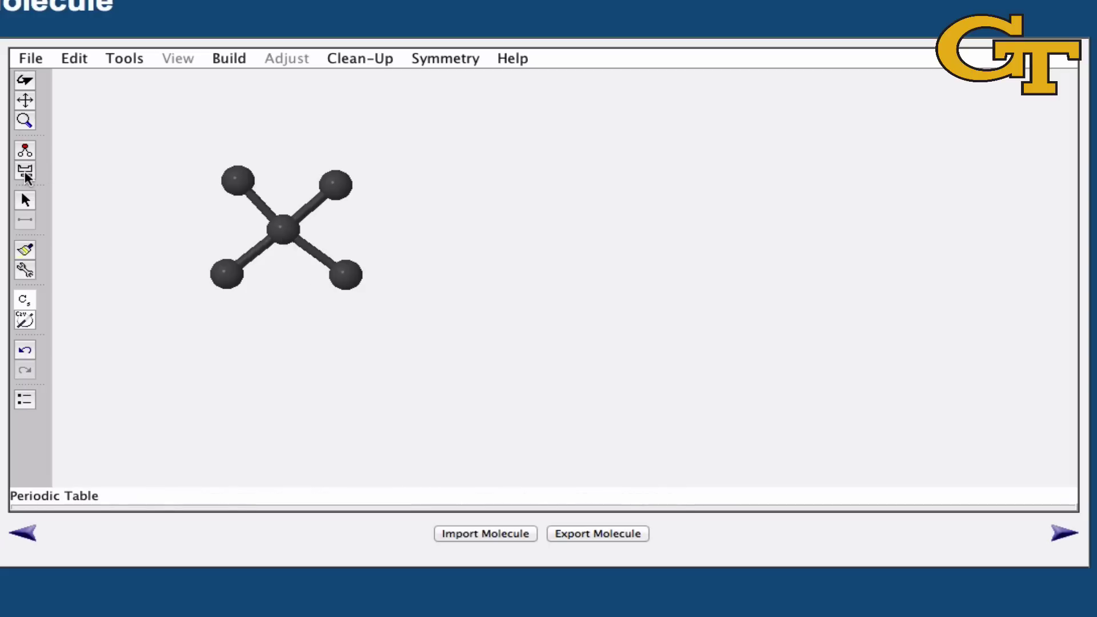
# Pick S from the Periodic Table and turn the central carbon into sulfur.
pyautogui.click(26, 172)
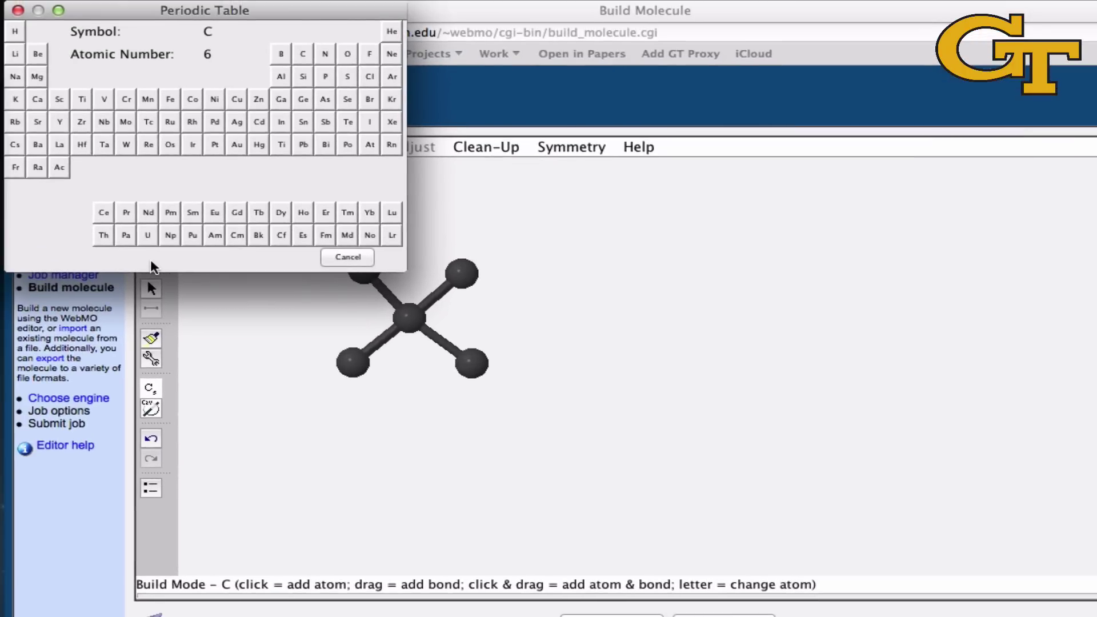
pyautogui.click(346, 76)
pyautogui.click(415, 322)
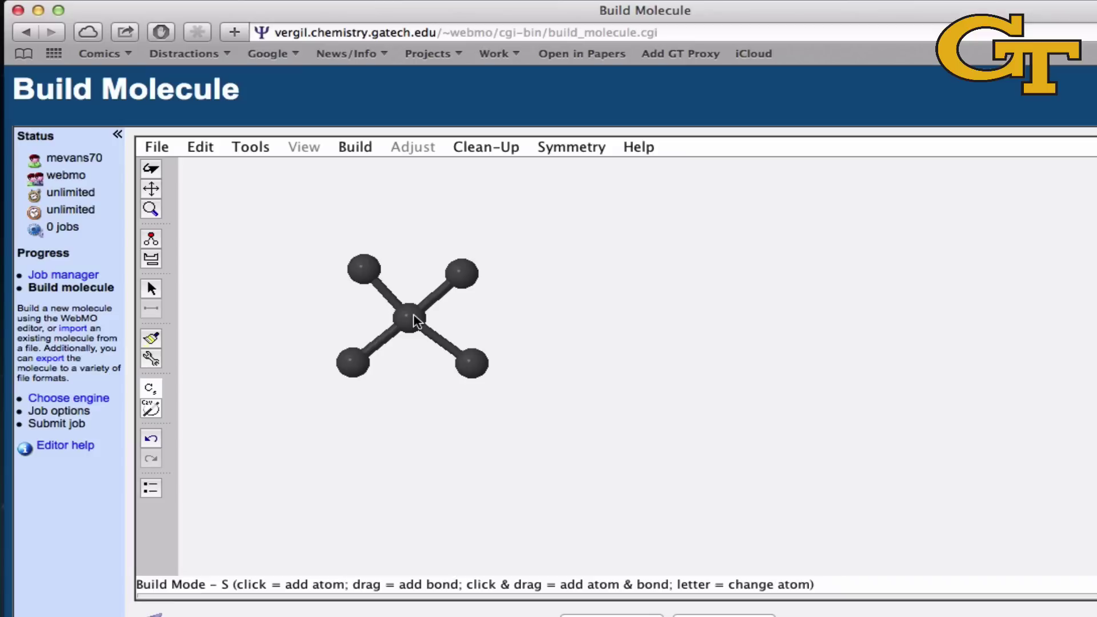
pyautogui.click(416, 321)
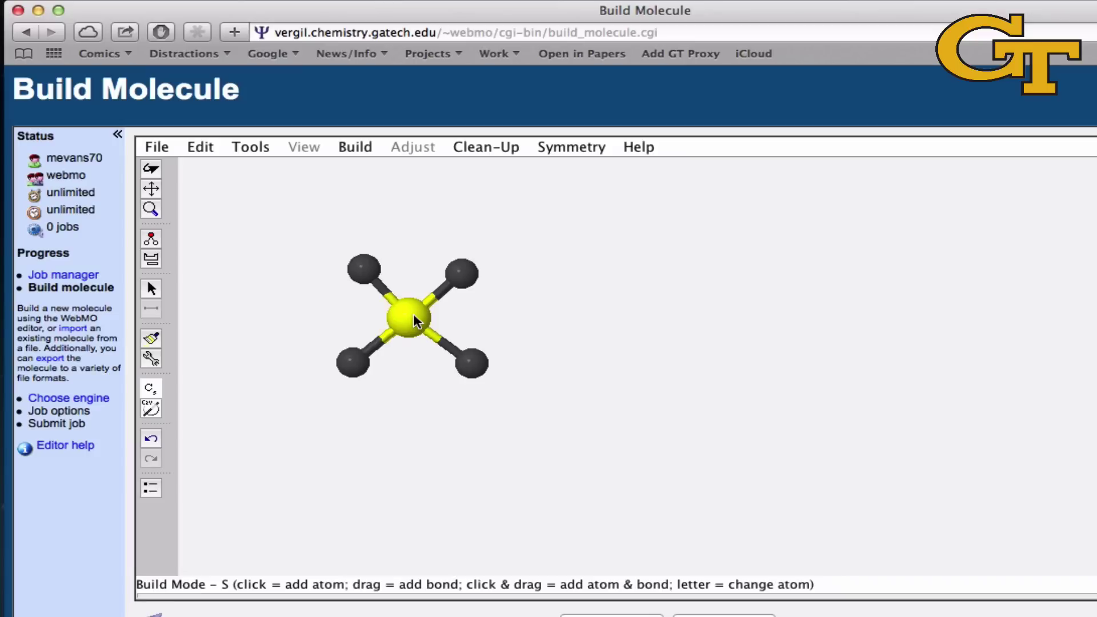
# Pick O and turn all four outer carbons into oxygen atoms.
pyautogui.click(150, 258)
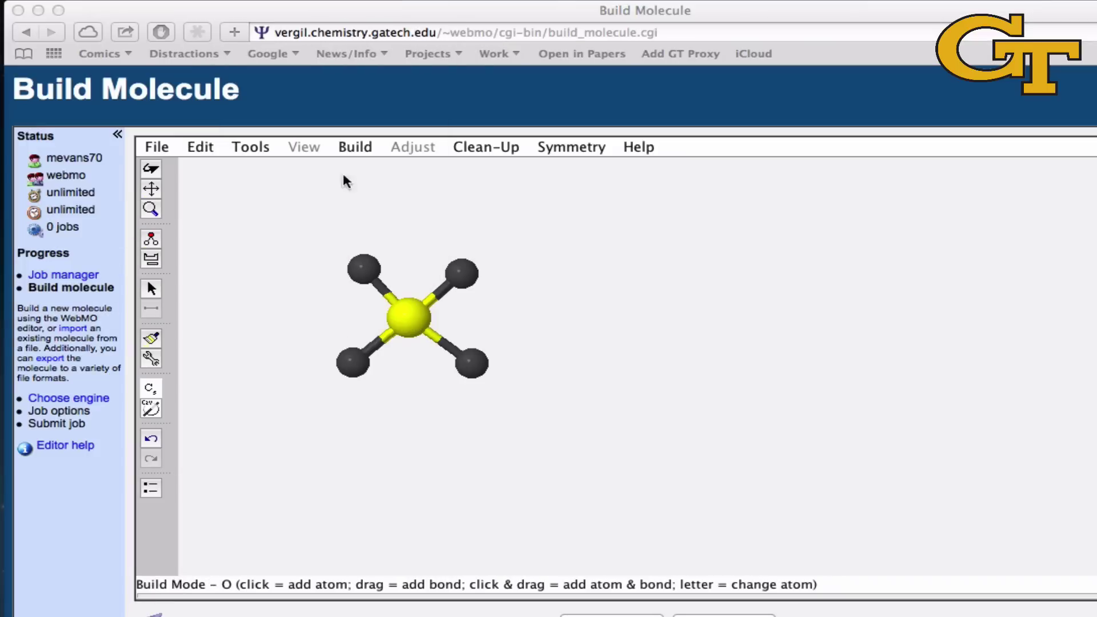
pyautogui.click(365, 269)
pyautogui.click(353, 363)
pyautogui.click(471, 363)
pyautogui.click(462, 275)
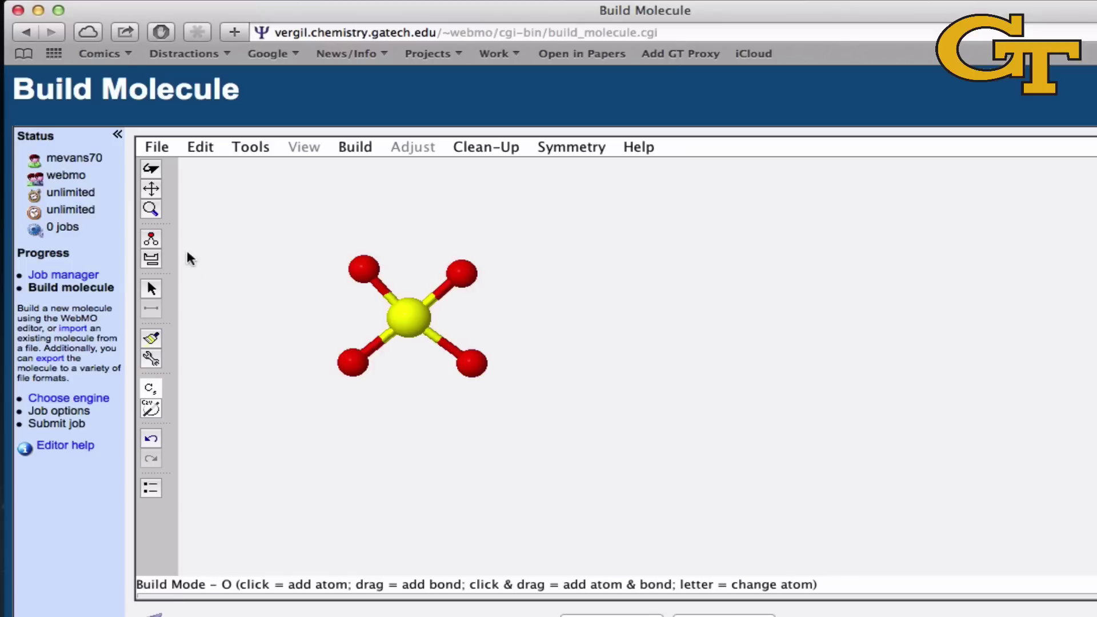
# Raise the upper-left and upper-right S–O bonds to double bonds.
pyautogui.click(150, 240)
pyautogui.moveTo(366, 275); pyautogui.dragTo(406, 314)
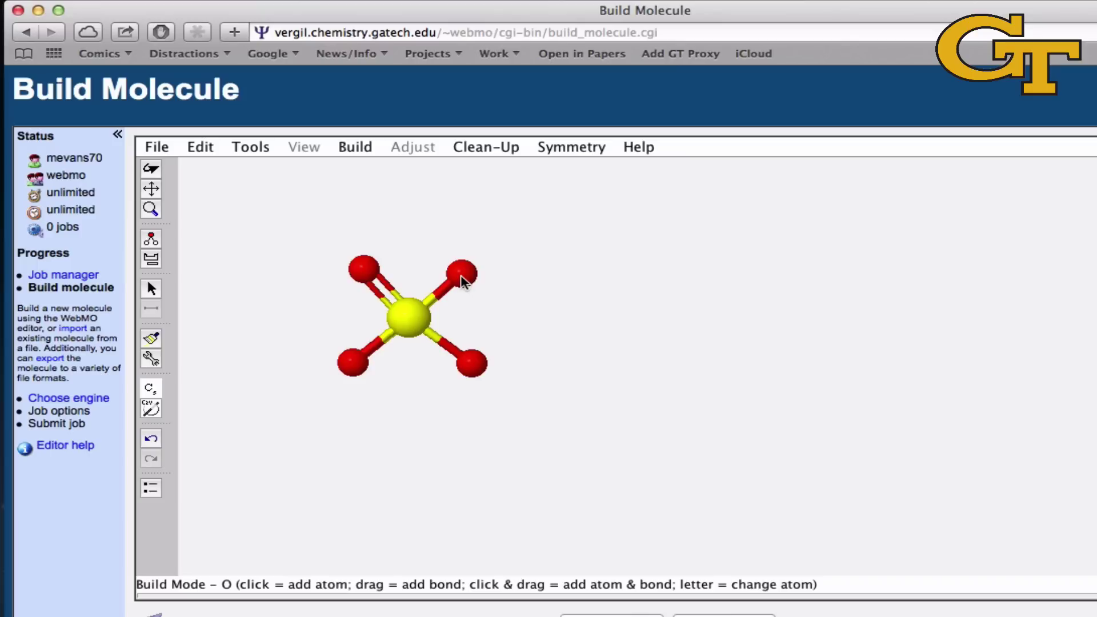
pyautogui.moveTo(463, 282); pyautogui.dragTo(414, 316)
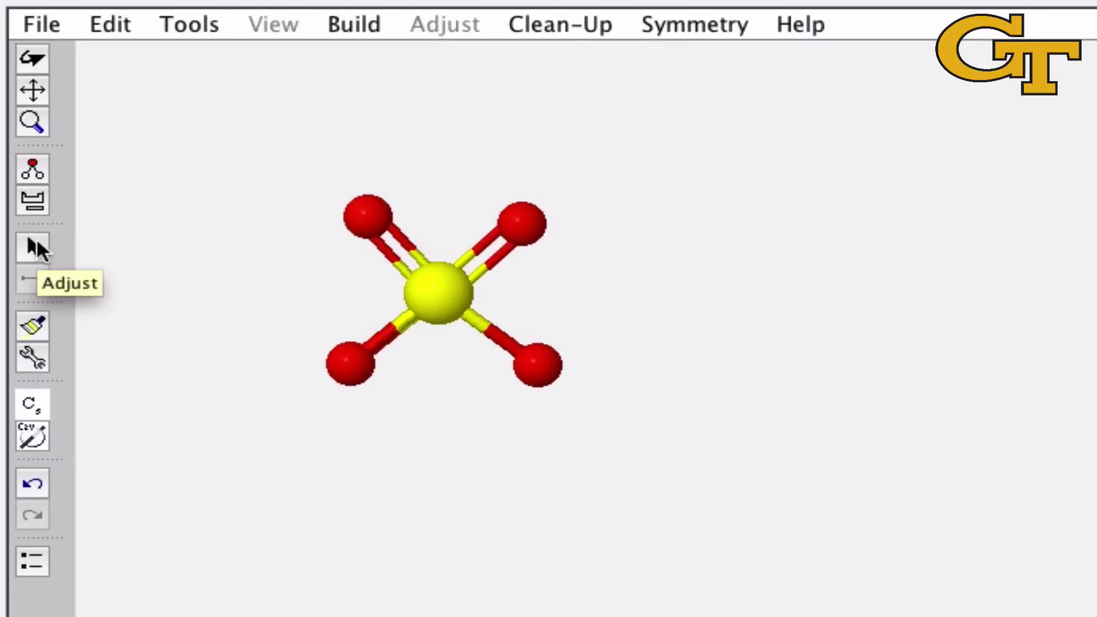
# Give the lower-left oxygen a -1 charge in the Adjust Charge dialog.
pyautogui.click(37, 249)
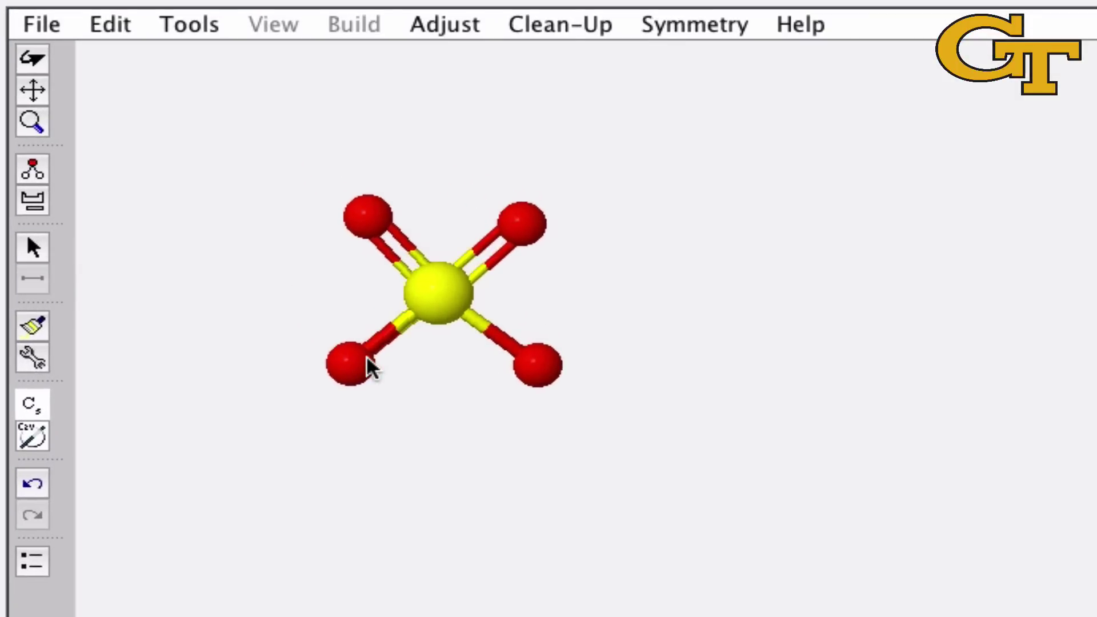
pyautogui.rightClick(351, 372)
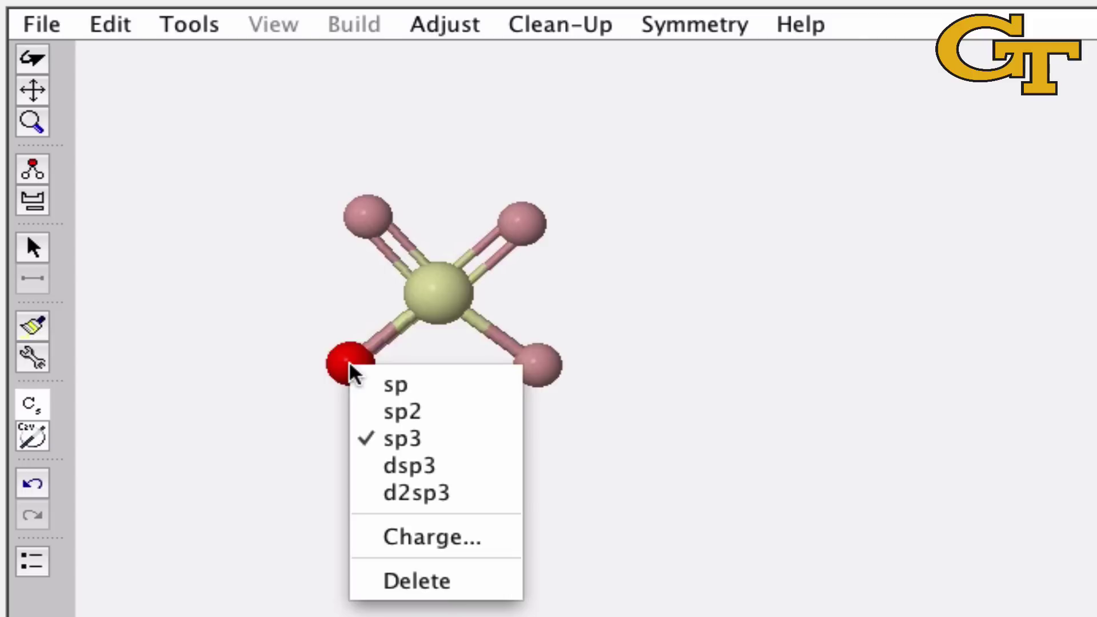
pyautogui.click(410, 537)
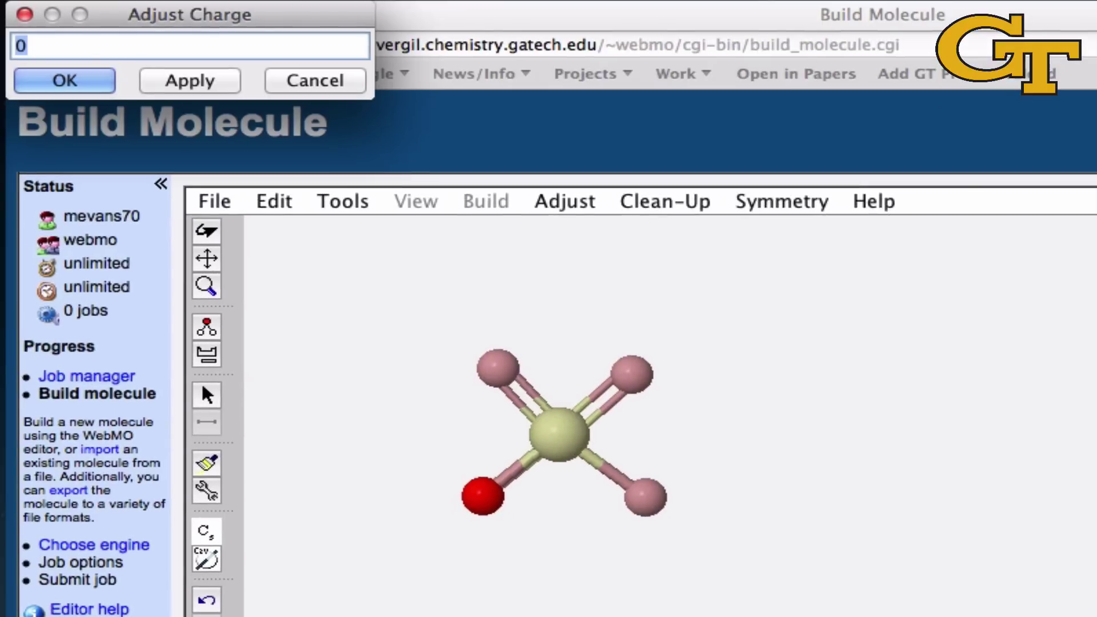
pyautogui.write('-1')
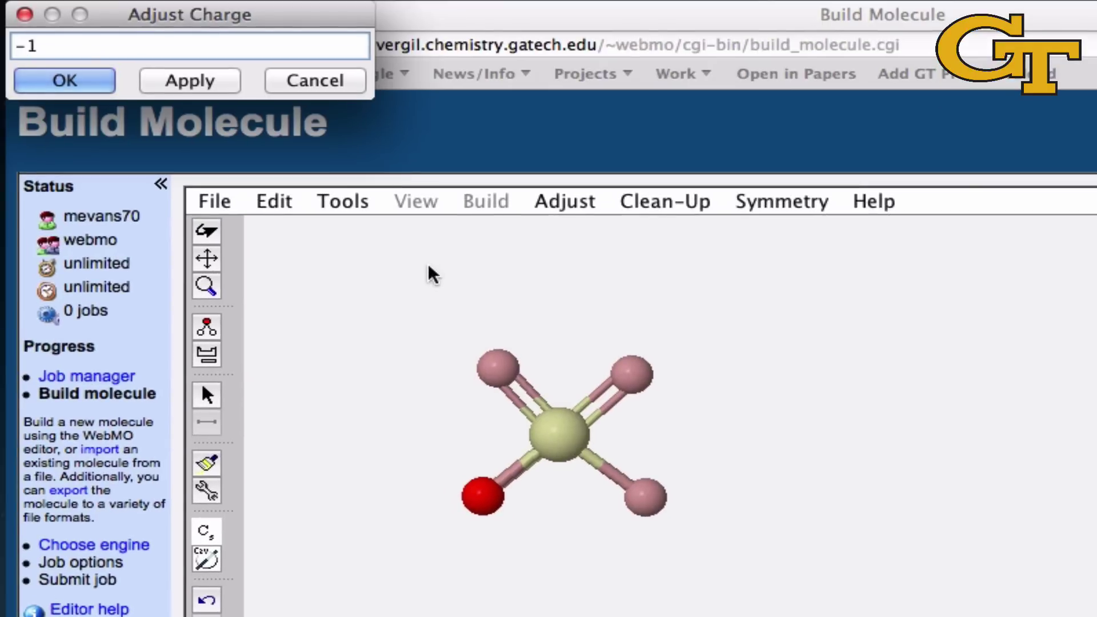
pyautogui.click(183, 83)
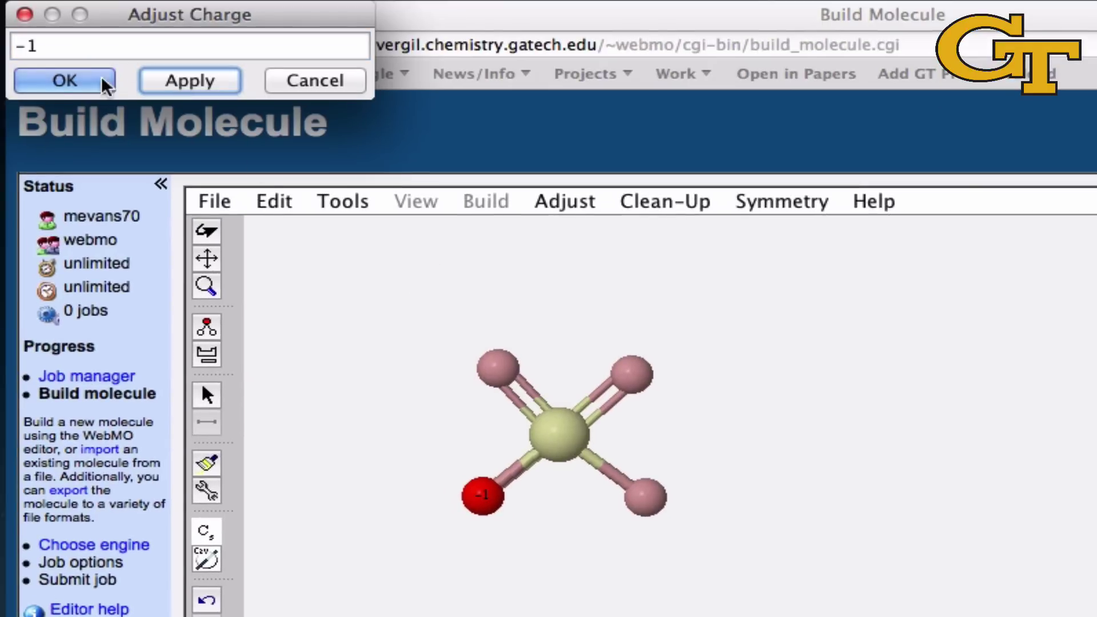
pyautogui.click(87, 84)
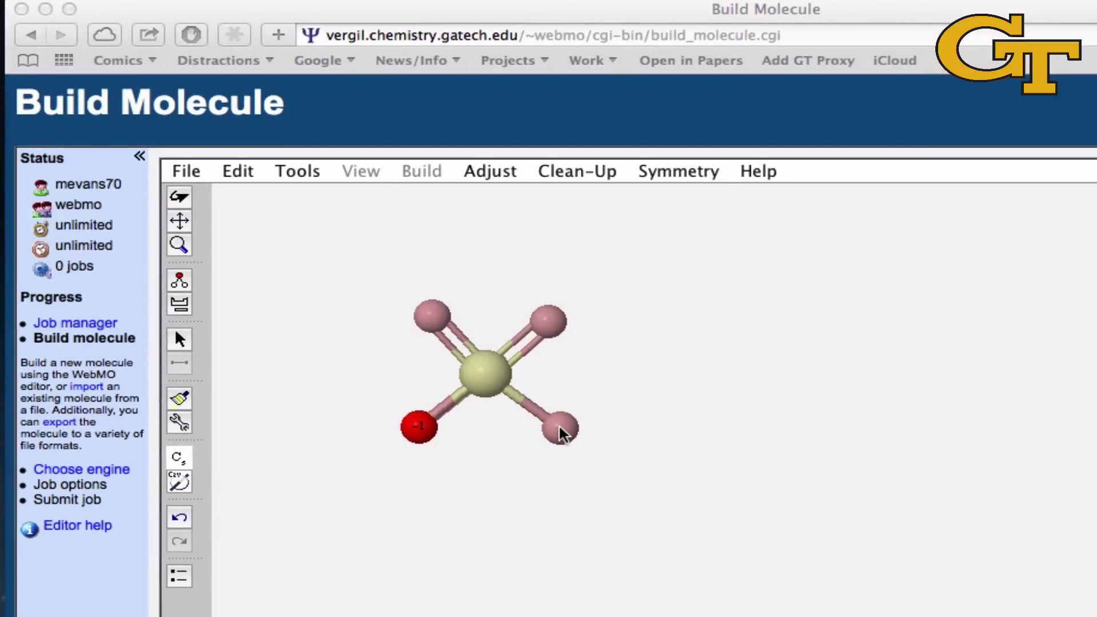
# Give the lower-right oxygen a -1 charge as well.
pyautogui.rightClick(647, 498)
pyautogui.click(623, 560)
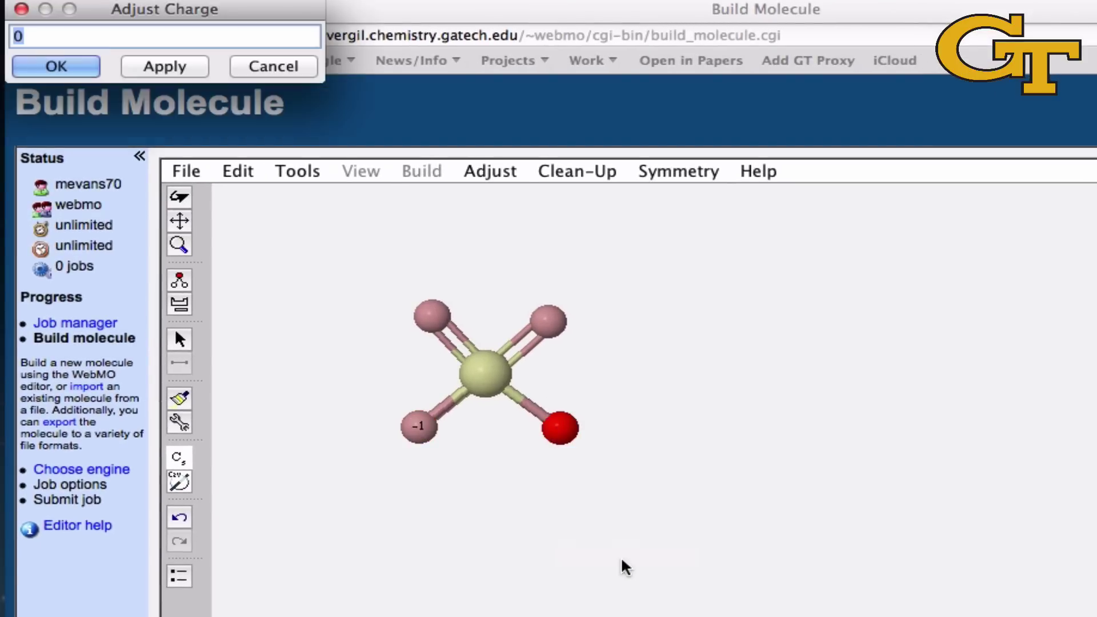
pyautogui.write('-1')
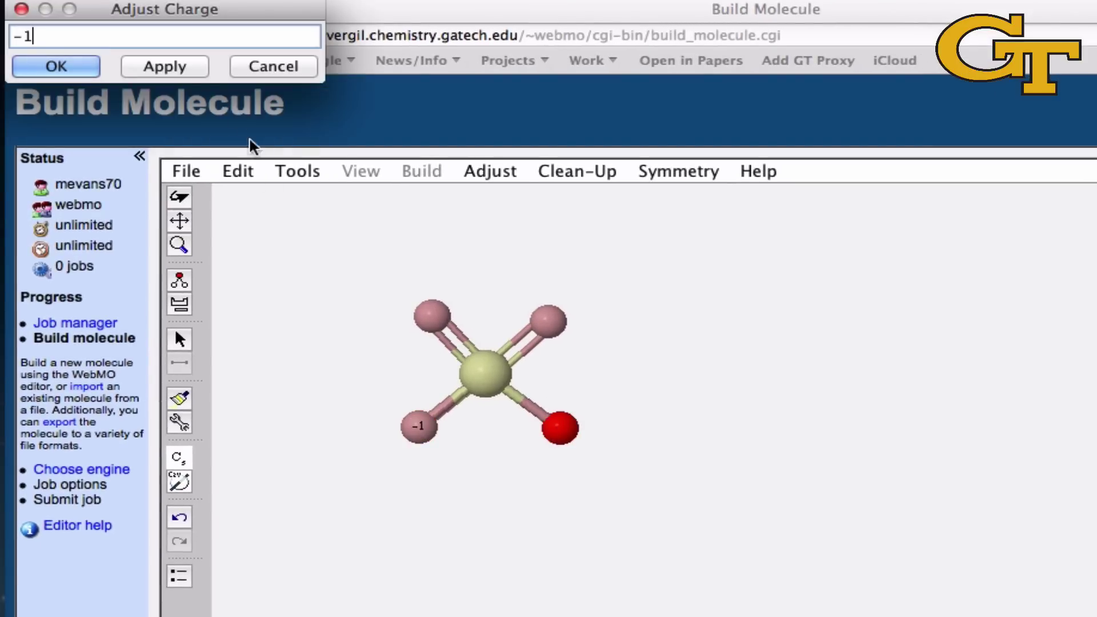
pyautogui.click(173, 73)
pyautogui.click(60, 75)
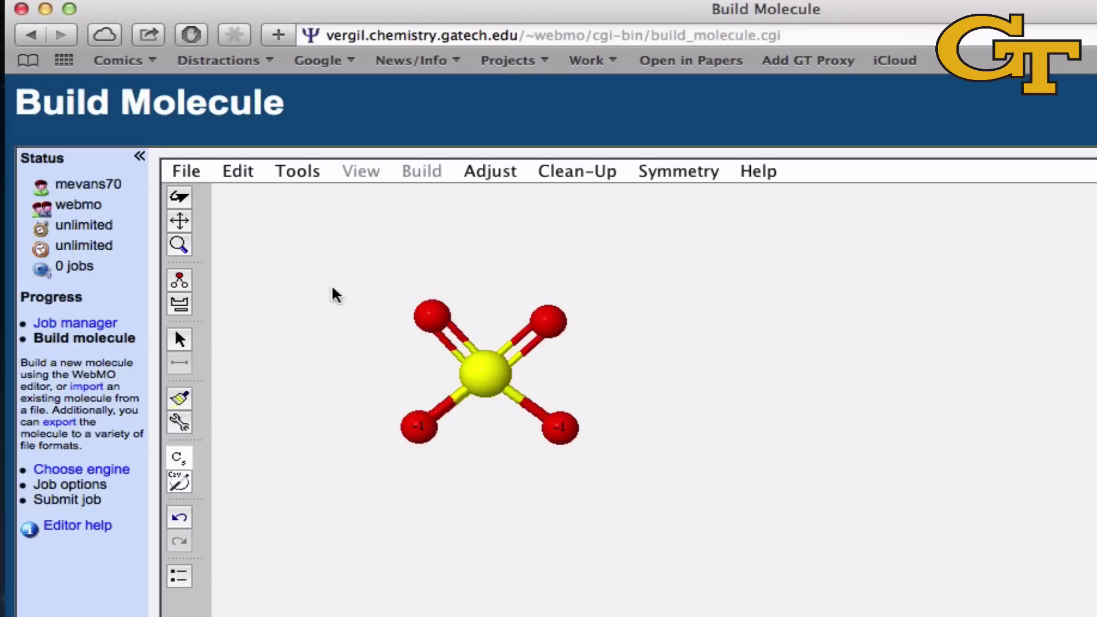
# Rotate the sulfate to a new orientation and bring up the Clean-Up menu.
pyautogui.click(179, 196)
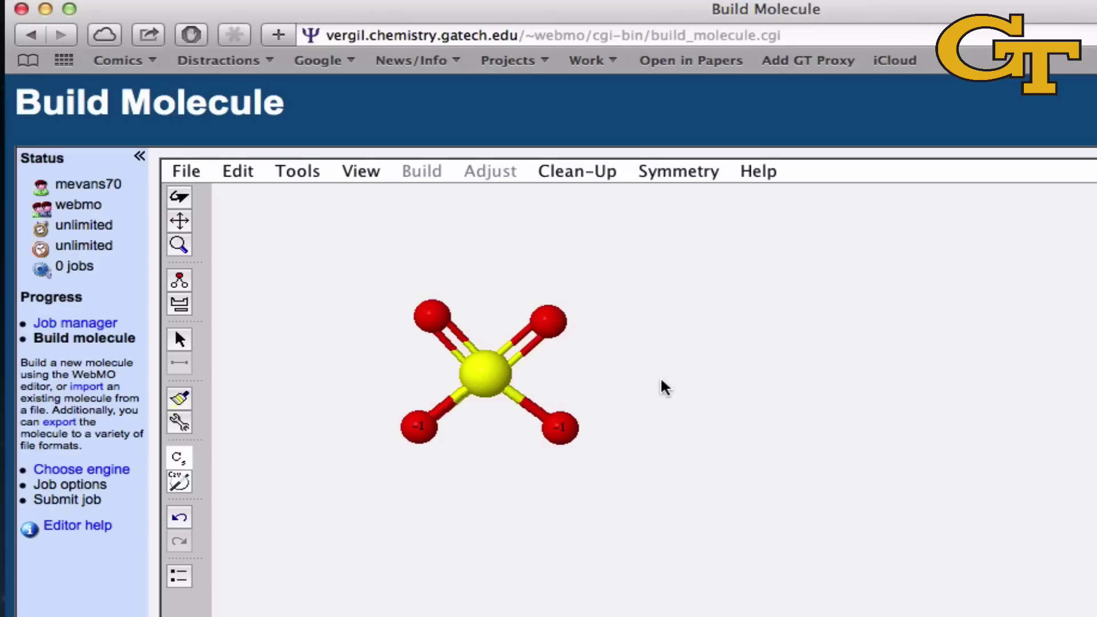
pyautogui.moveTo(665, 389)
pyautogui.mouseDown()
pyautogui.moveTo(555, 402)
pyautogui.moveTo(674, 387)
pyautogui.moveTo(534, 387)
pyautogui.moveTo(664, 374)
pyautogui.mouseUp()
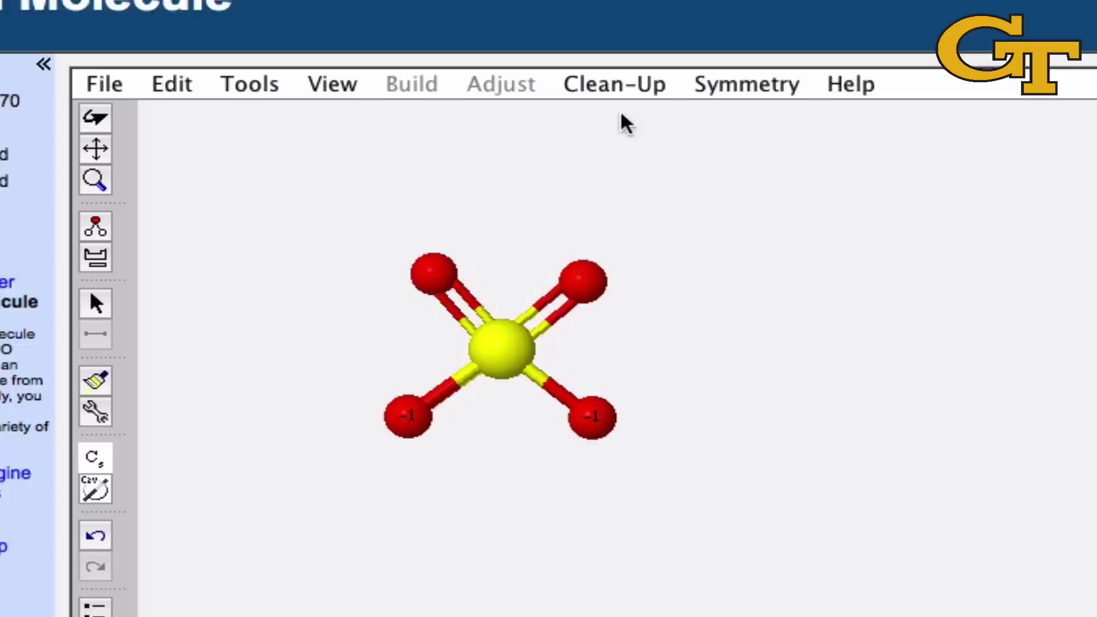
pyautogui.click(572, 172)
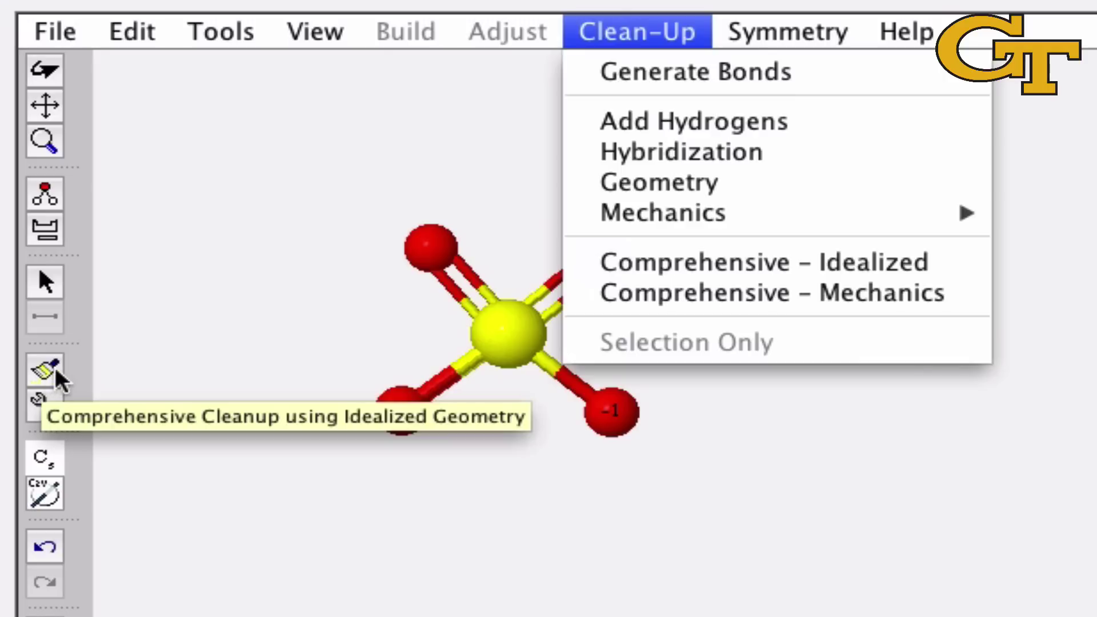
# Idealize the sulfate with Comprehensive clean-up, then choose QChem as the computational engine.
pyautogui.click(649, 264)
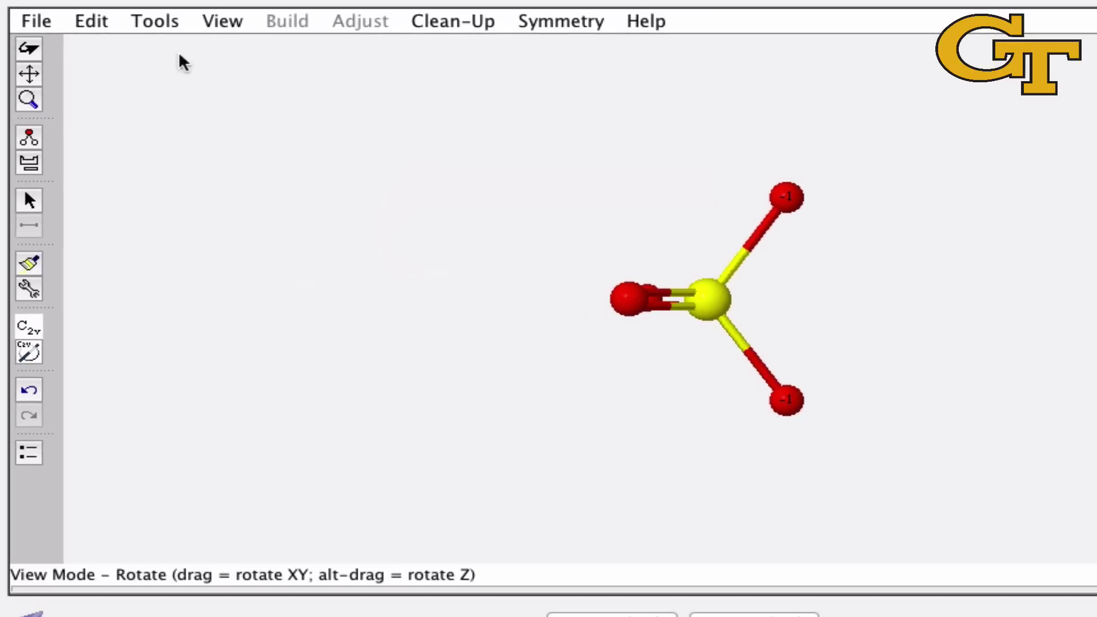
pyautogui.moveTo(511, 302); pyautogui.dragTo(550, 114)
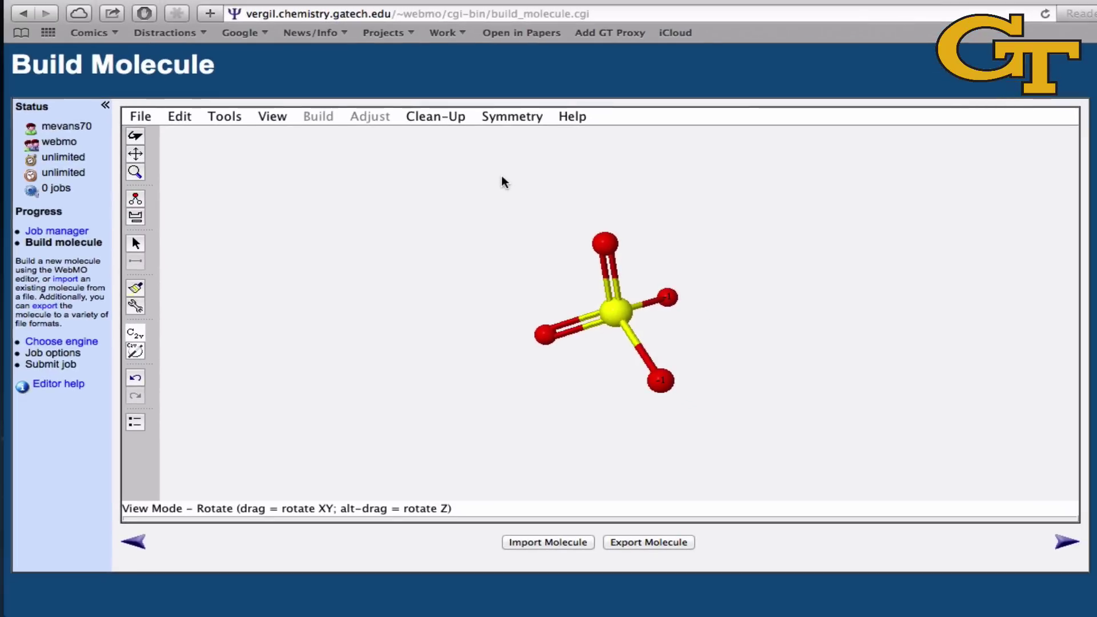
pyautogui.click(1065, 542)
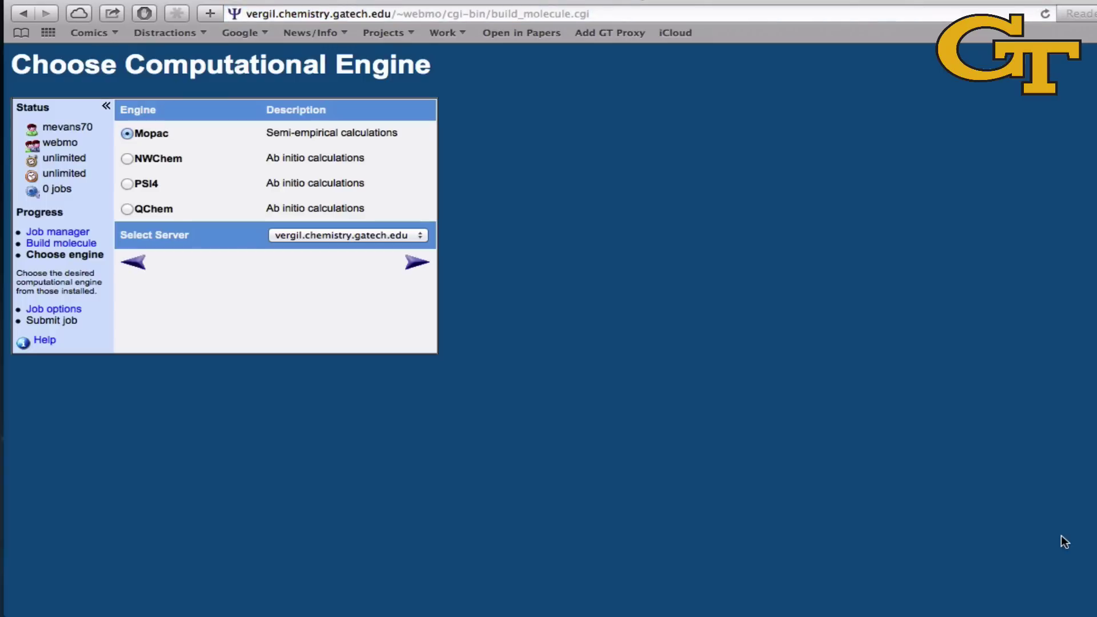
pyautogui.click(125, 209)
# Set the O4S(-2) QChem calculation to Geometry Optimization and submit it.
pyautogui.click(416, 262)
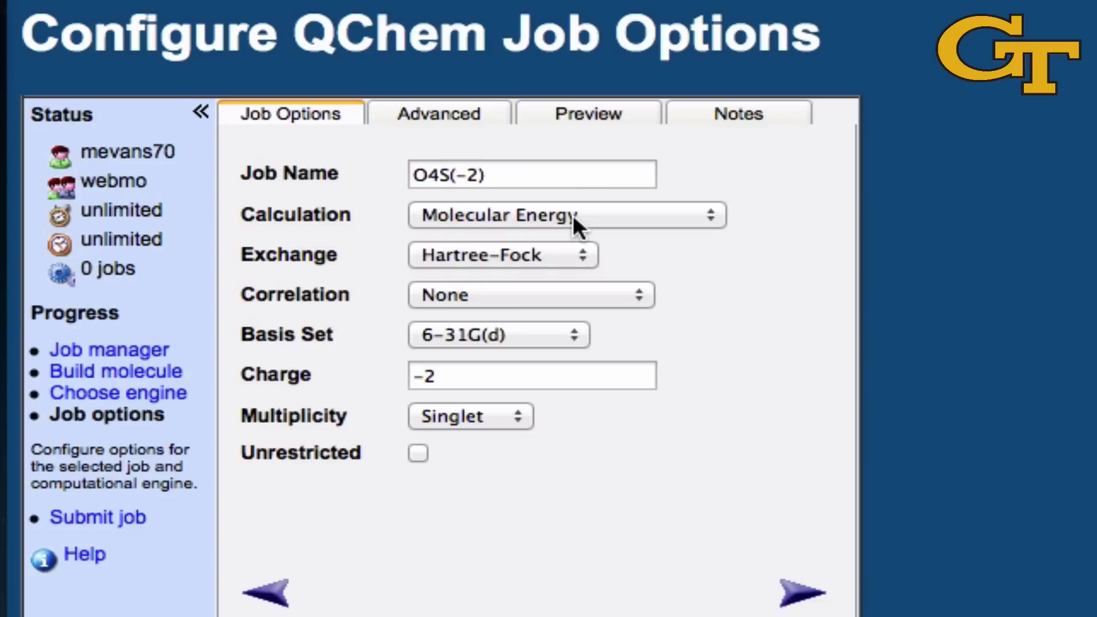
pyautogui.click(573, 214)
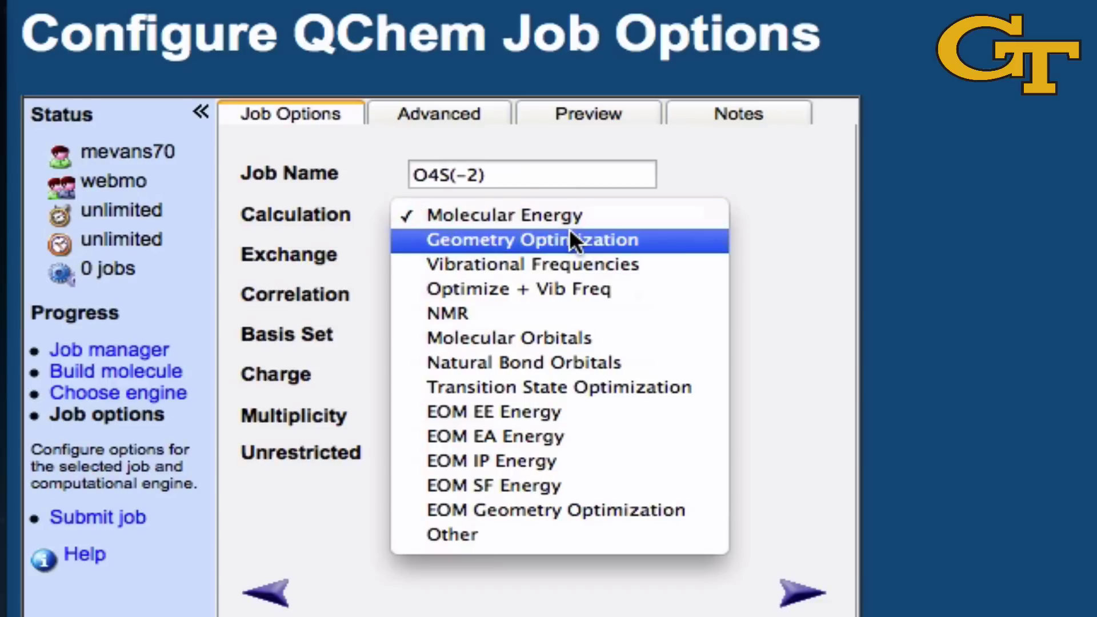
pyautogui.click(567, 239)
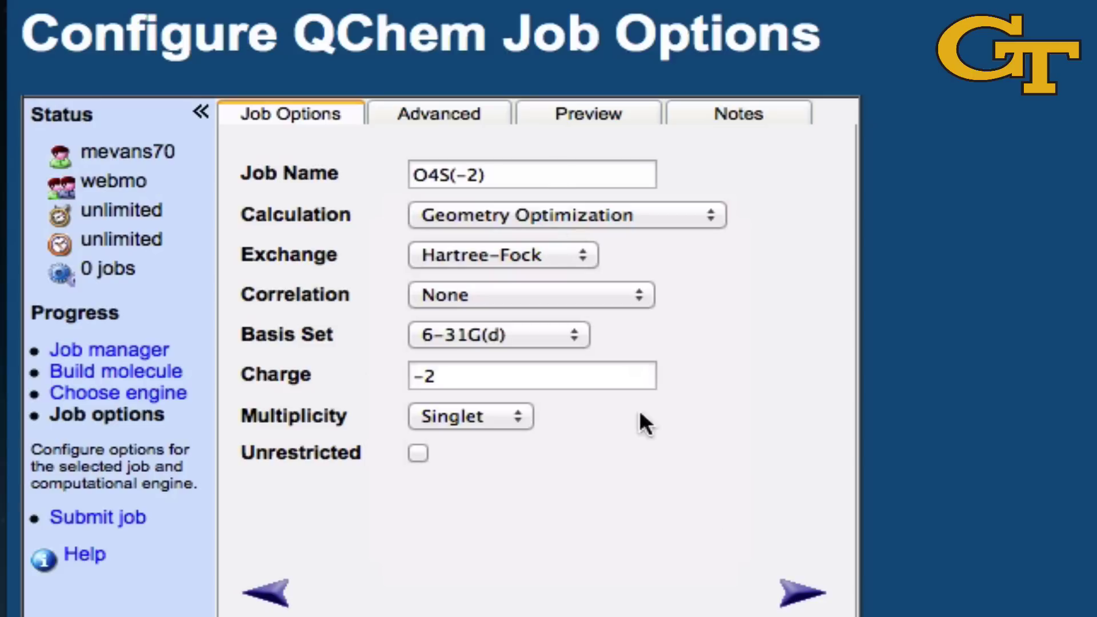
pyautogui.click(802, 595)
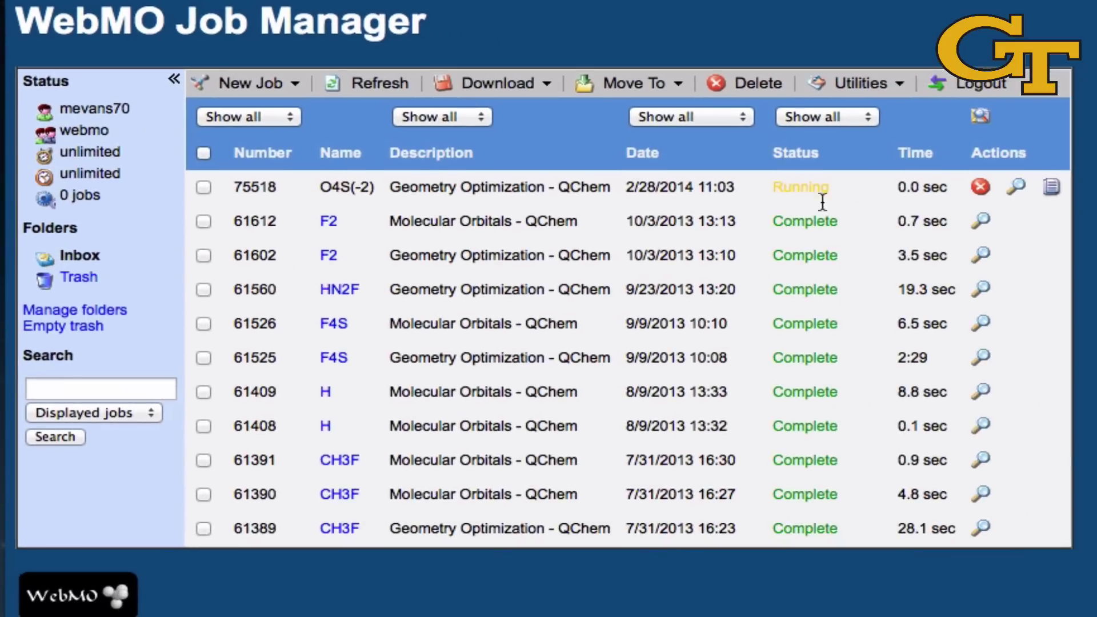
# Wait for O4S(-2) optimization job 75518 to show Complete after 57.6 seconds.
pyautogui.doubleClick(808, 190)
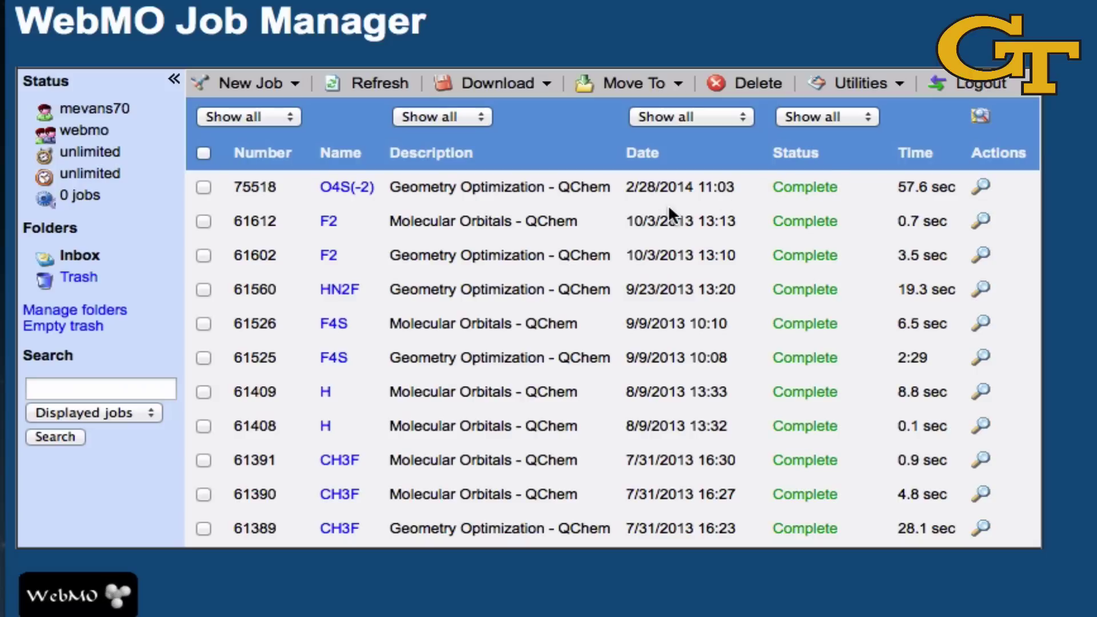
# Open the finished O4S(-2) job and start a new job from its optimized geometry.
pyautogui.click(338, 184)
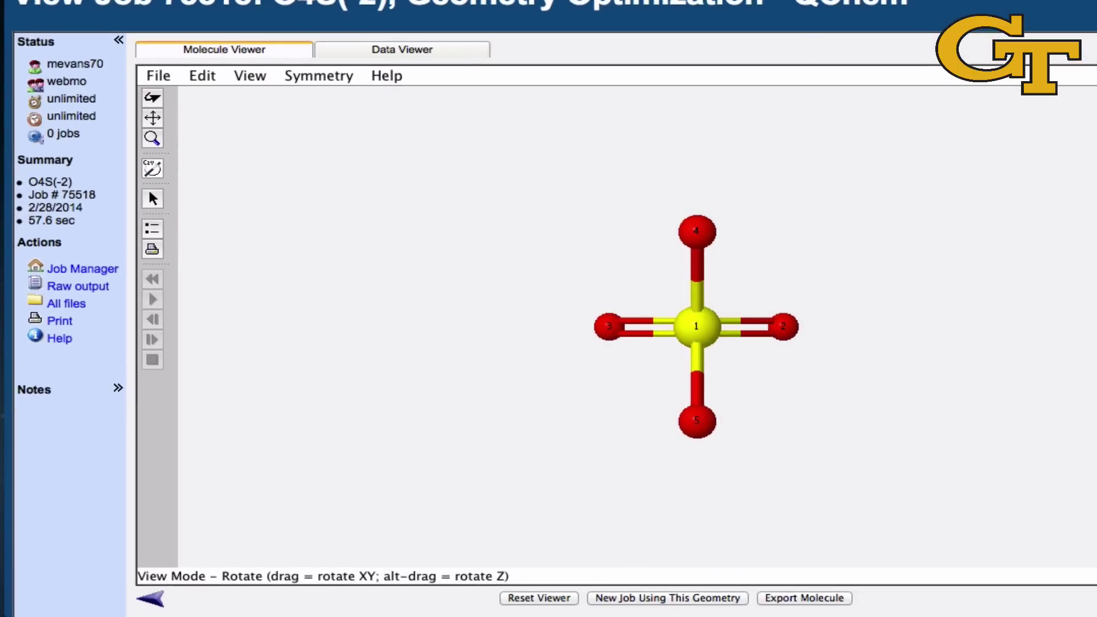
pyautogui.scroll(-3, 549, 309)
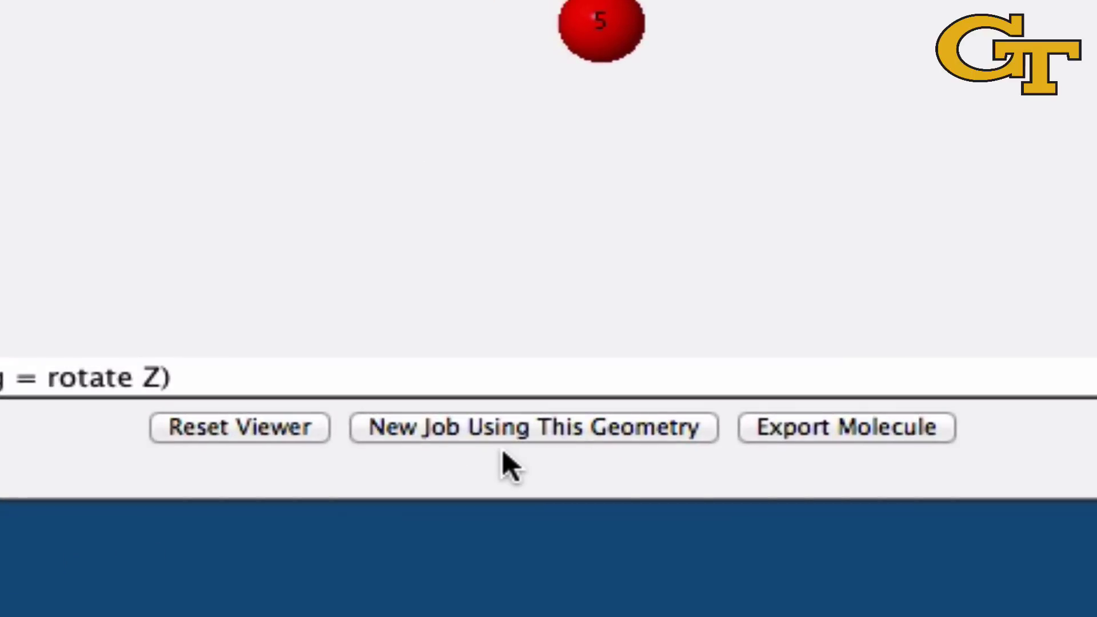
pyautogui.click(521, 435)
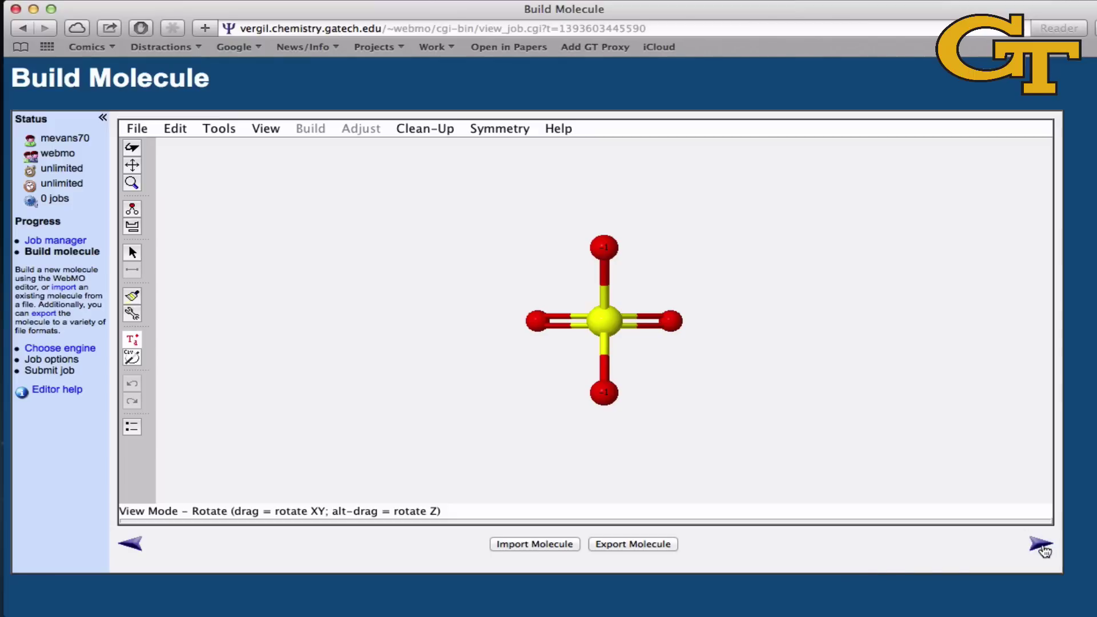
# Choose QChem without symmetrizing, reaching the options page with charge -2 and HF/6-31G(d).
pyautogui.click(1041, 546)
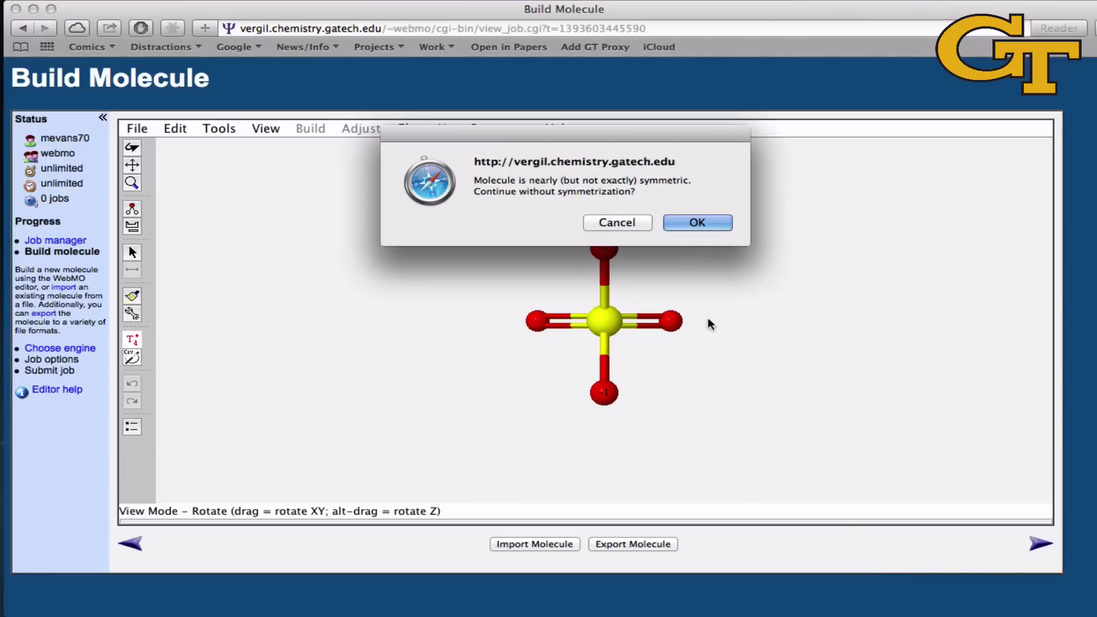
pyautogui.click(688, 223)
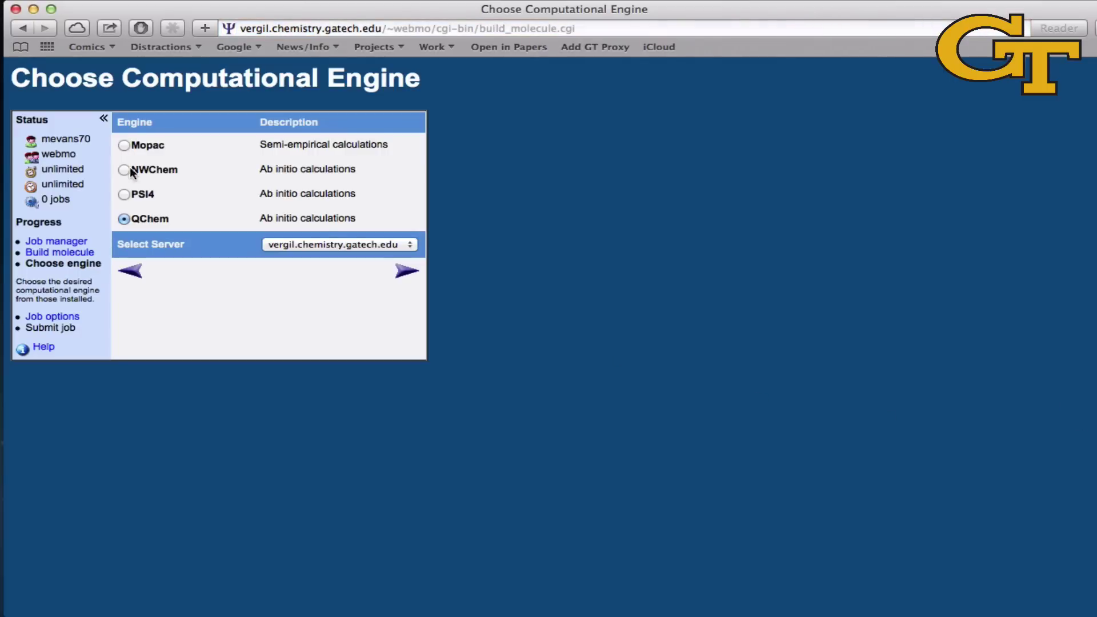
pyautogui.click(406, 271)
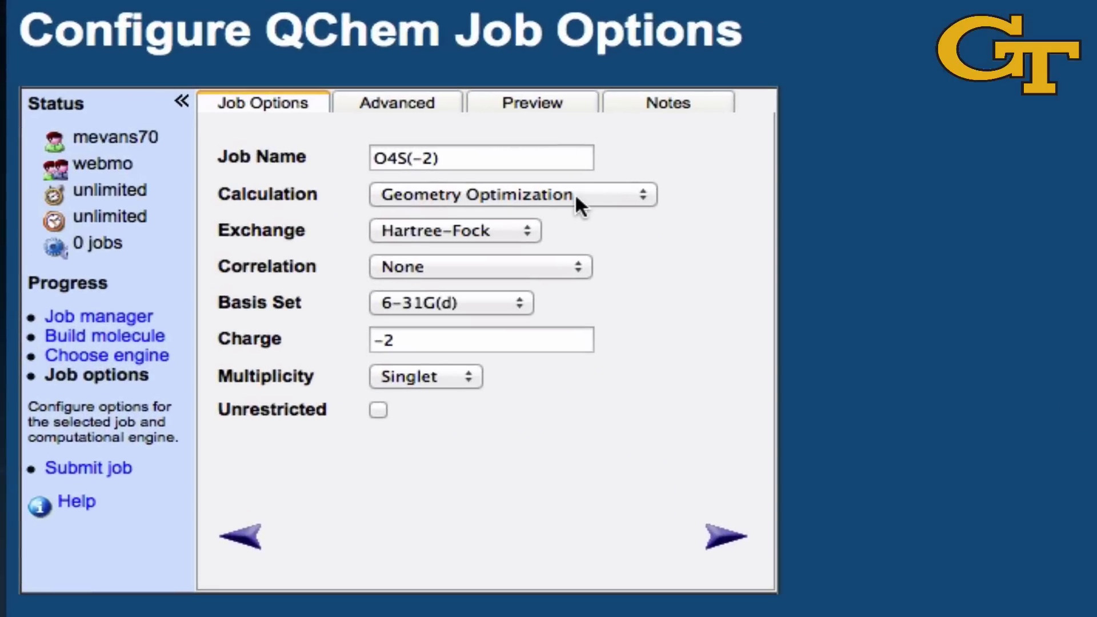
# Set the calculation type to Molecular Orbitals and submit the O4S(-2) QChem job.
pyautogui.click(577, 205)
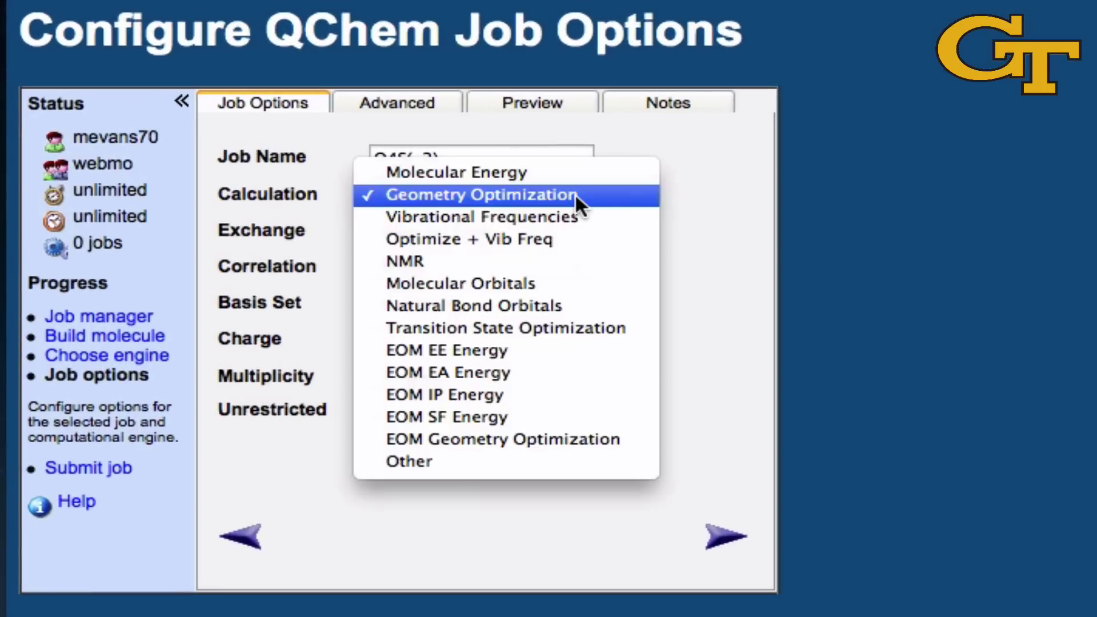
pyautogui.click(540, 283)
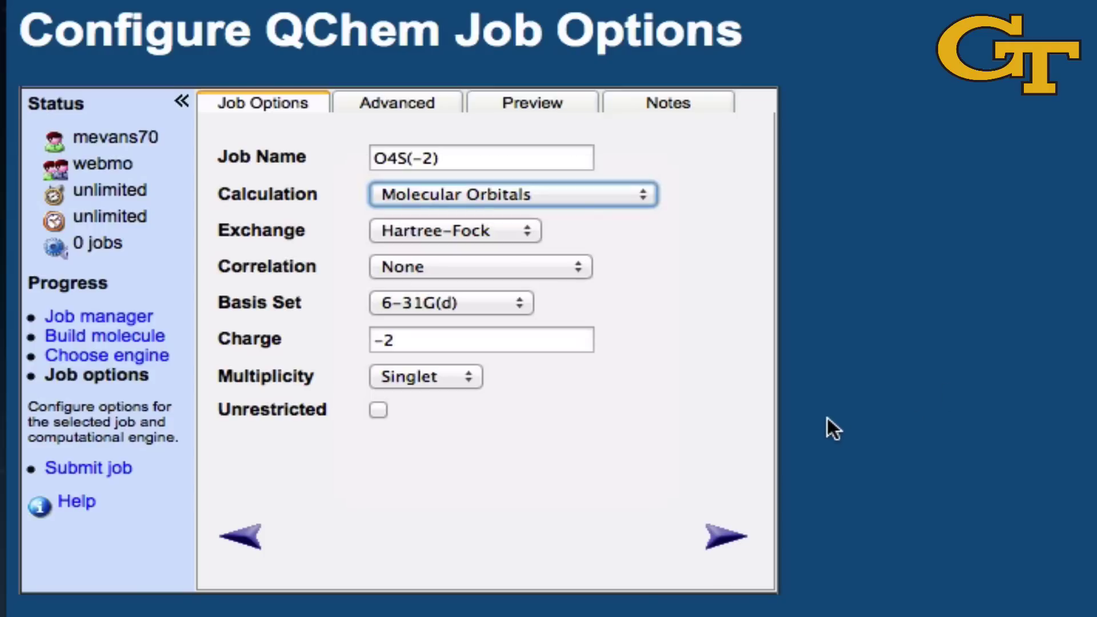
pyautogui.click(825, 418)
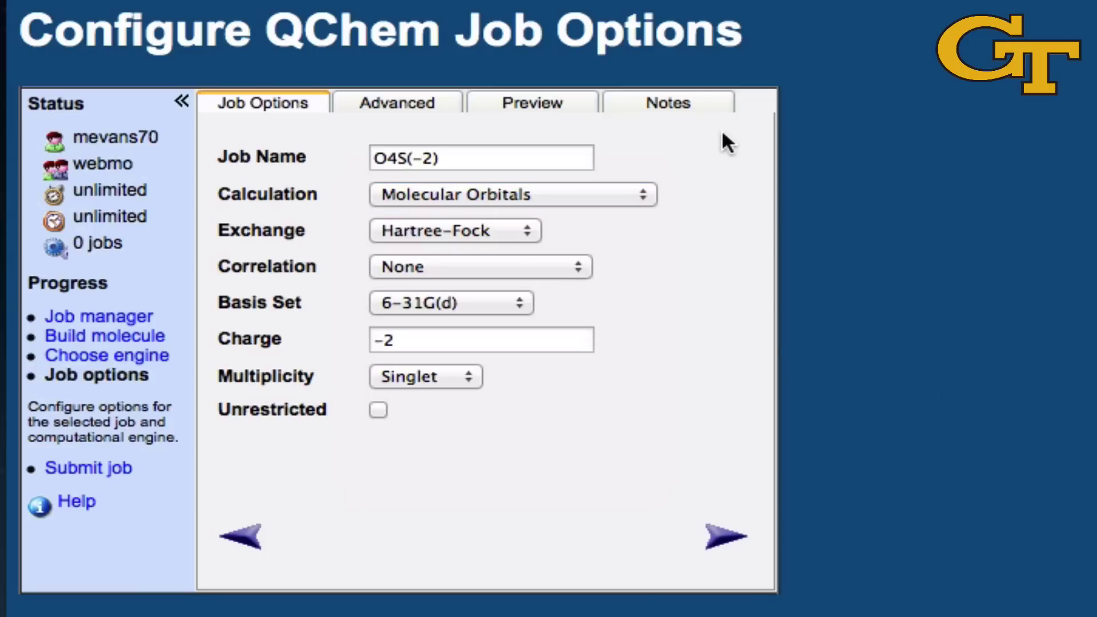
pyautogui.click(725, 523)
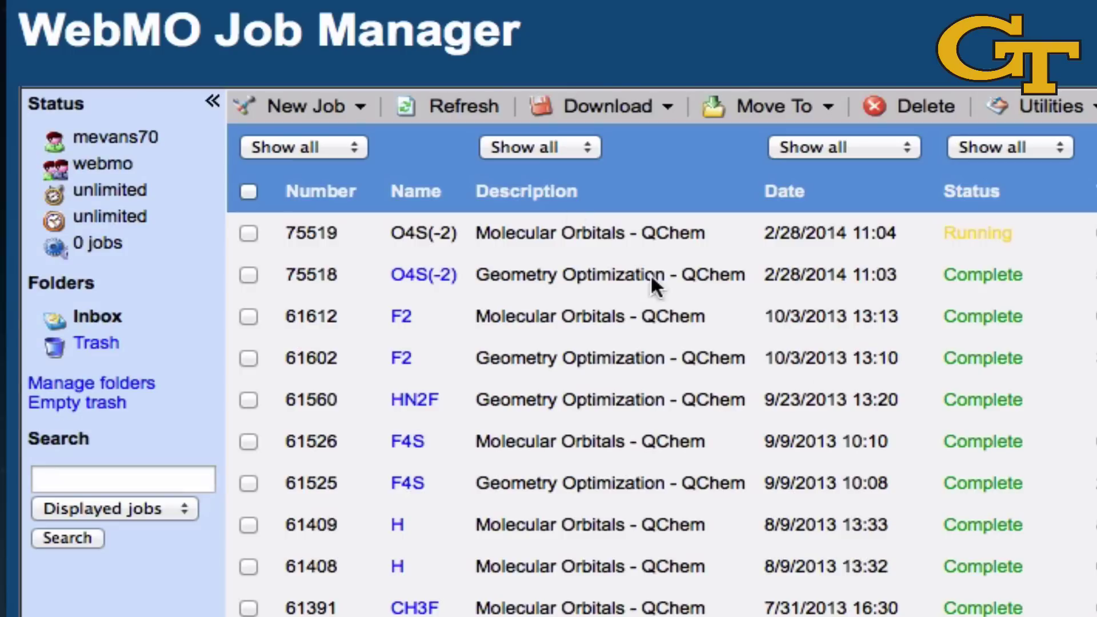
# Refresh until job 75519 is Complete, then view its O4S(-2) results.
pyautogui.click(460, 106)
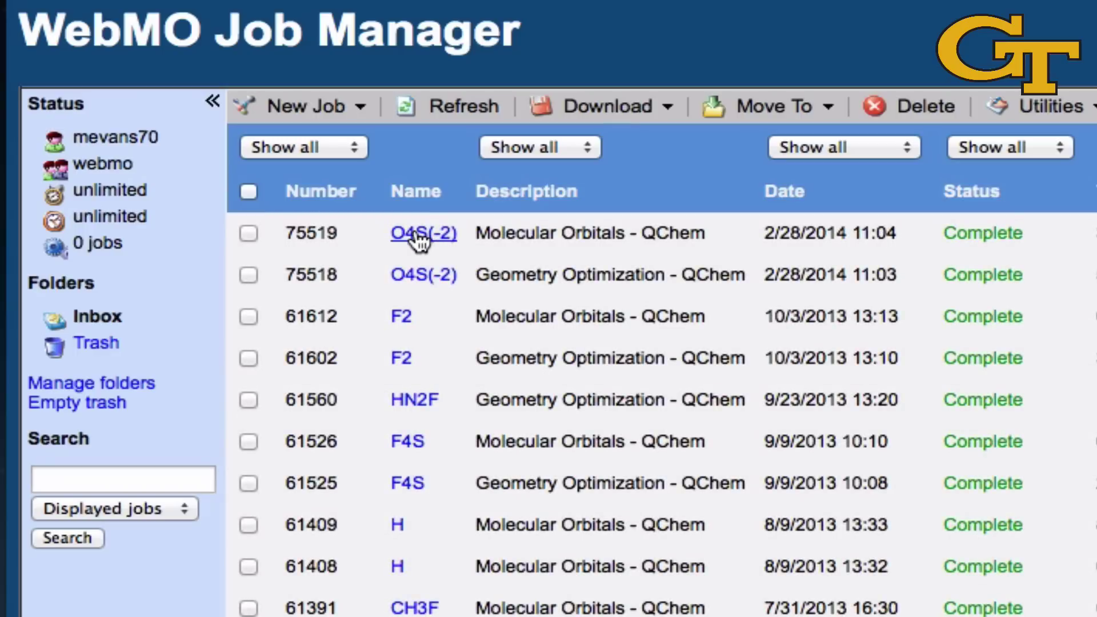
pyautogui.click(419, 235)
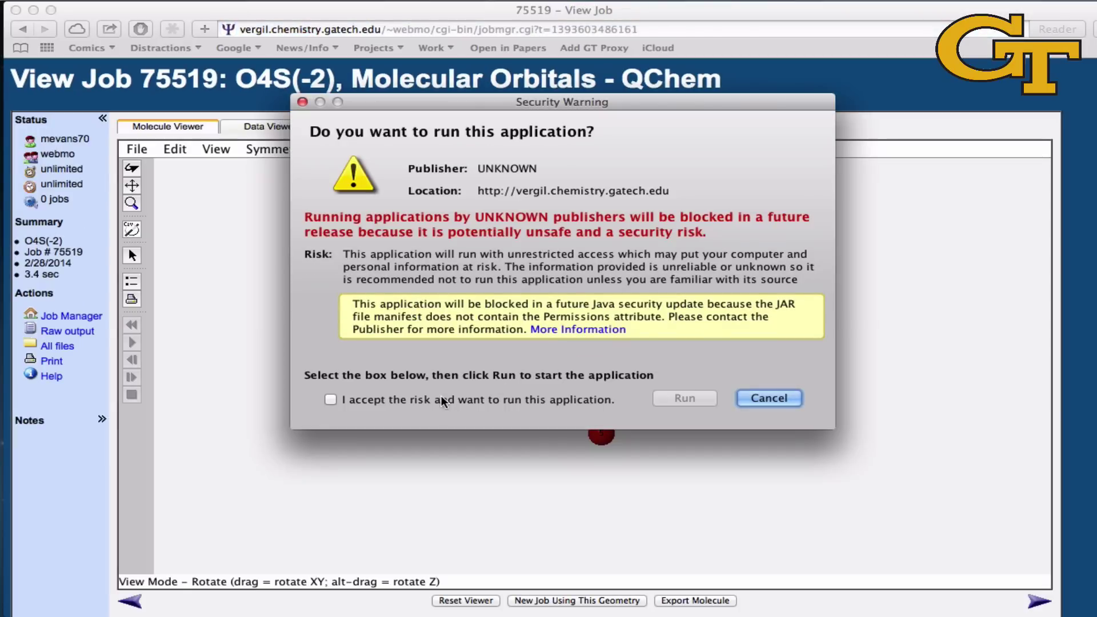
# Let the viewer run, rotate the sulfate, and scroll to the SCF energy -696.7835670270 Hartree.
pyautogui.click(440, 400)
pyautogui.click(696, 403)
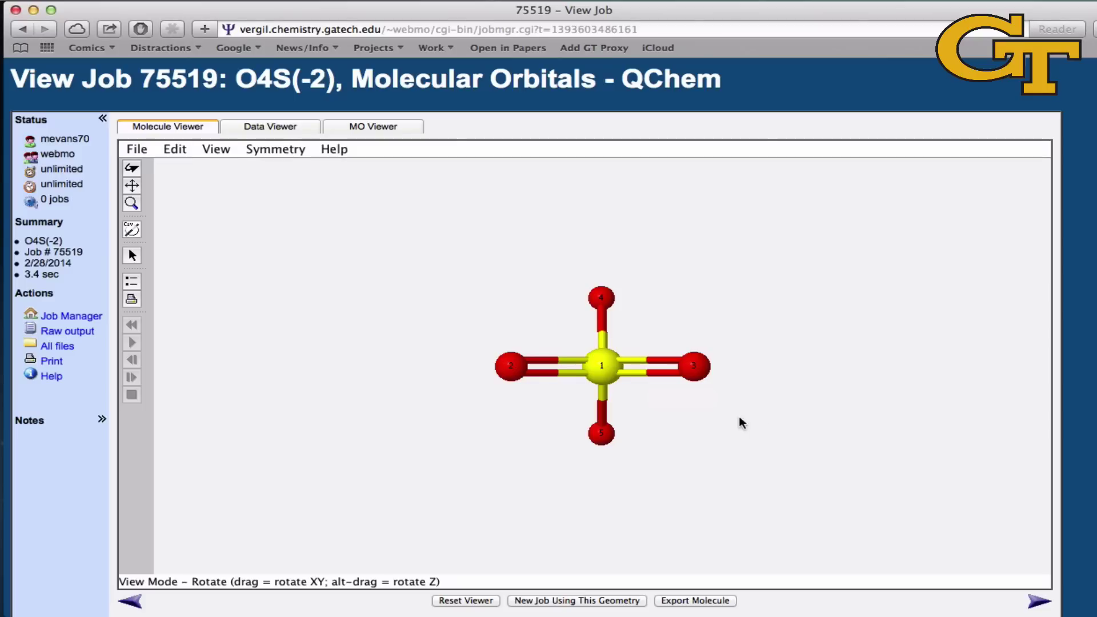
pyautogui.moveTo(739, 421); pyautogui.dragTo(679, 275)
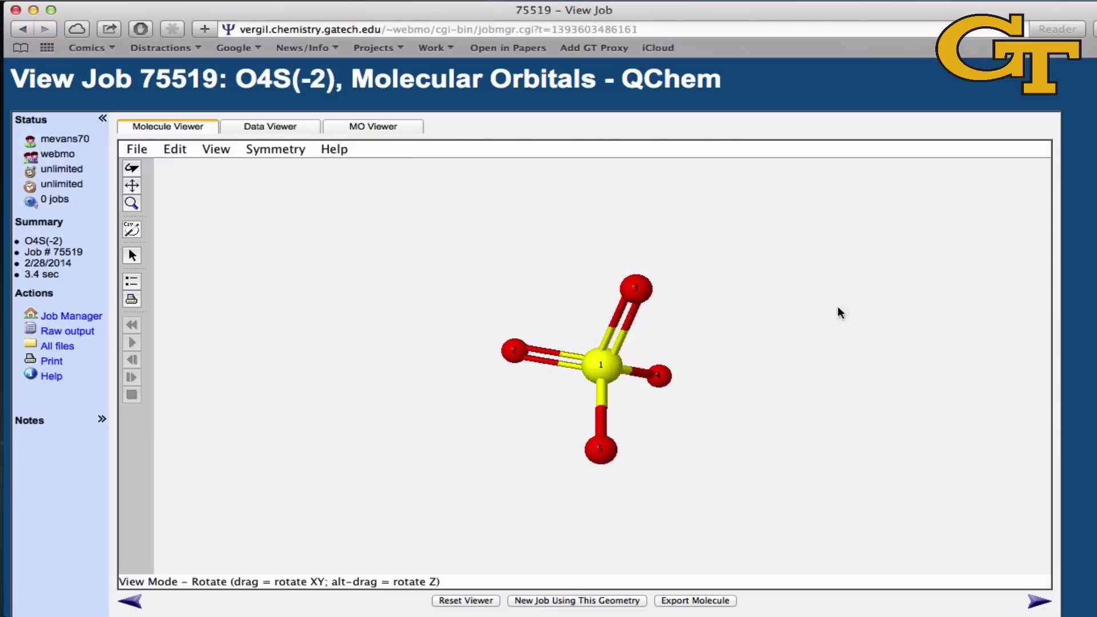
pyautogui.scroll(-10, 1092, 411)
pyautogui.scroll(-4, 1092, 416)
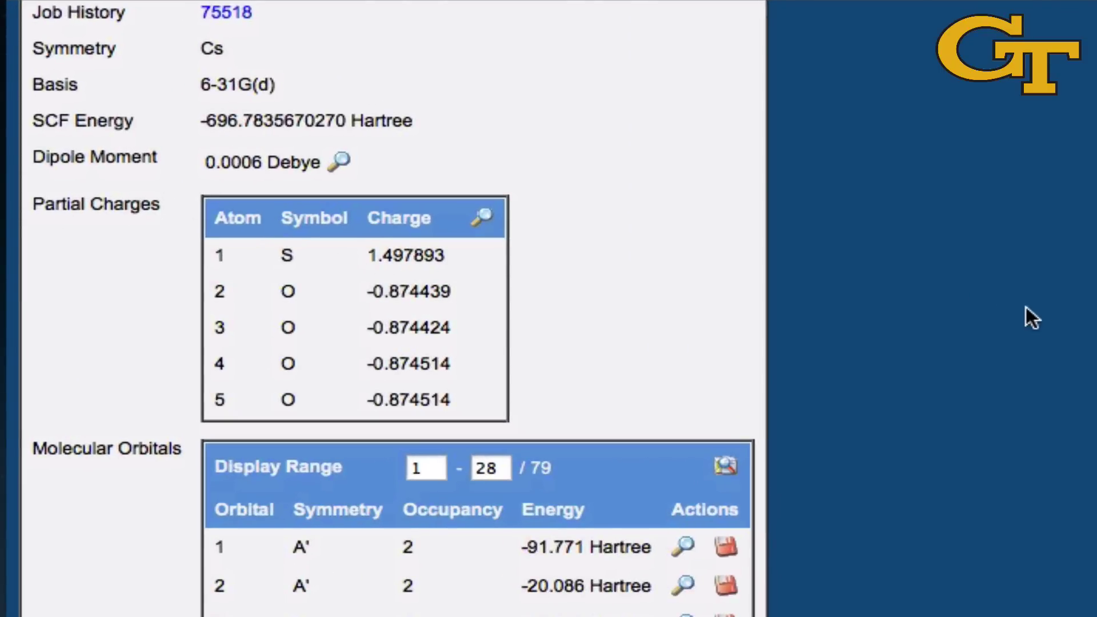
pyautogui.scroll(10, 1034, 316)
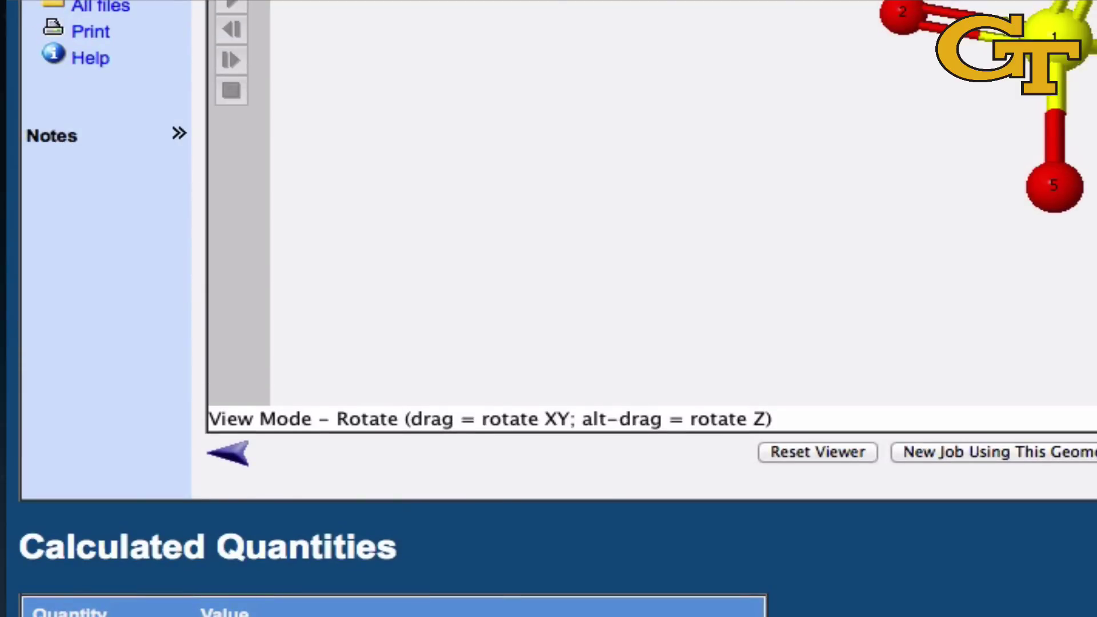
pyautogui.scroll(-8, 979, 509)
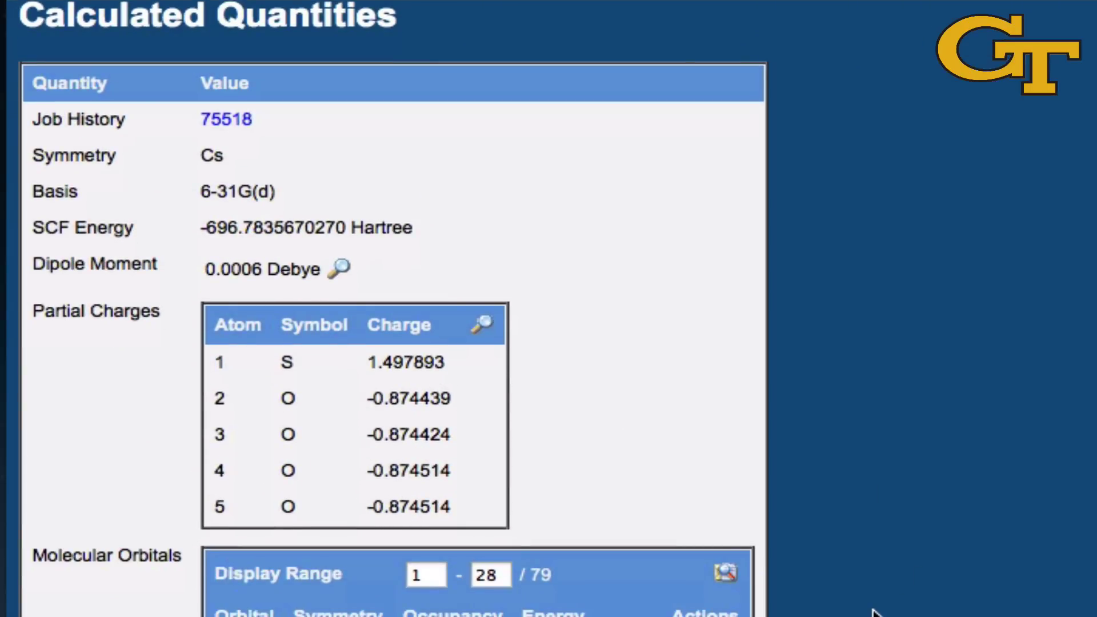
pyautogui.scroll(-8, 873, 612)
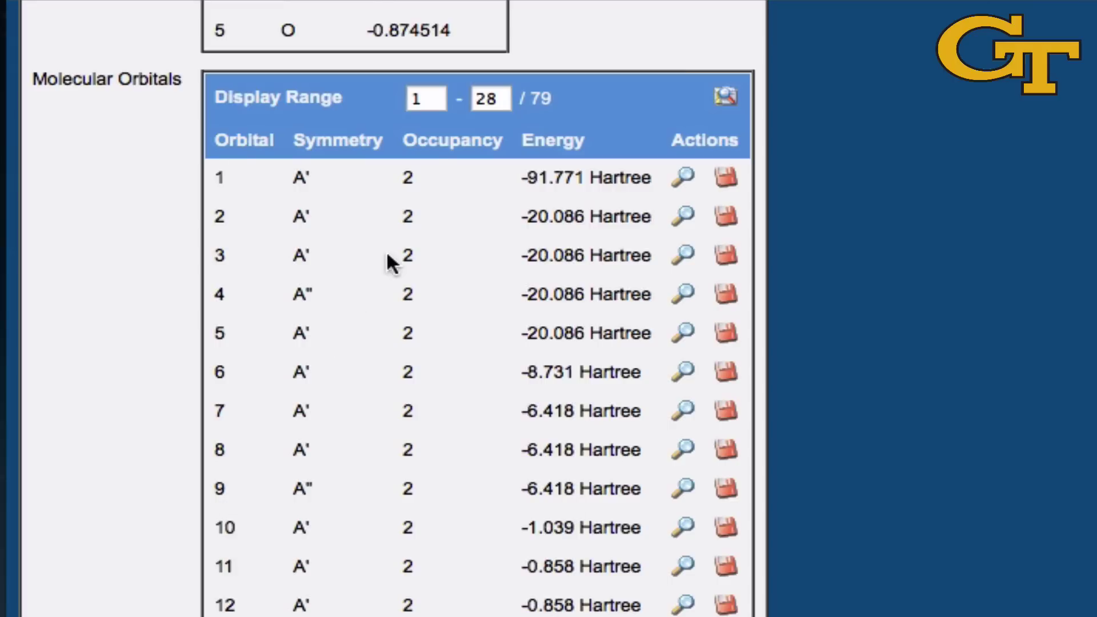
pyautogui.scroll(-10, 414, 529)
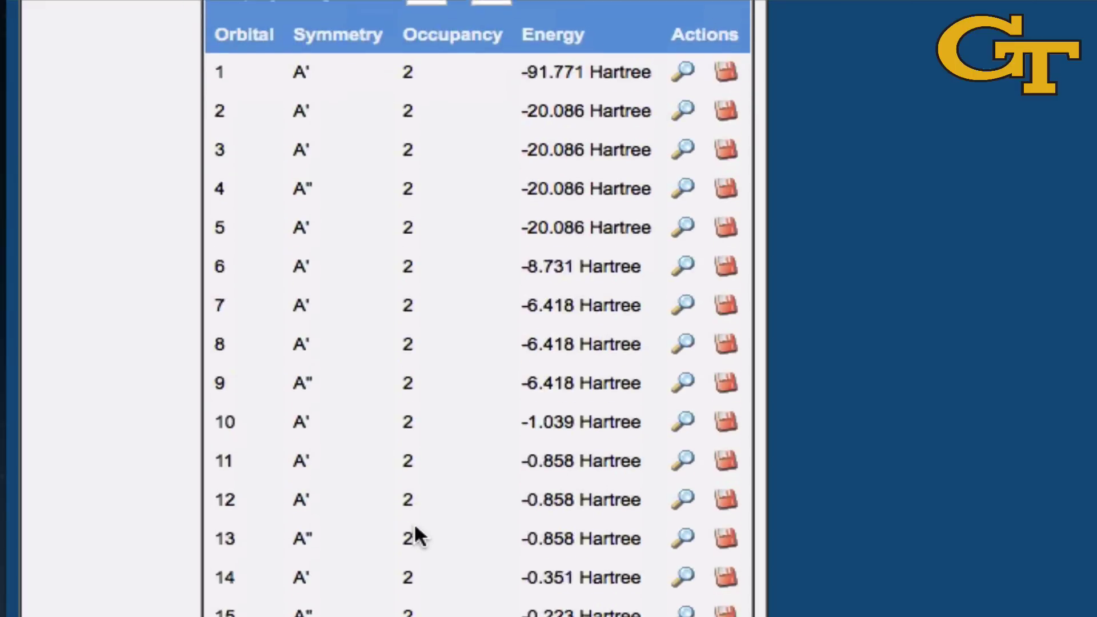
pyautogui.scroll(6, 406, 594)
pyautogui.scroll(8, 409, 595)
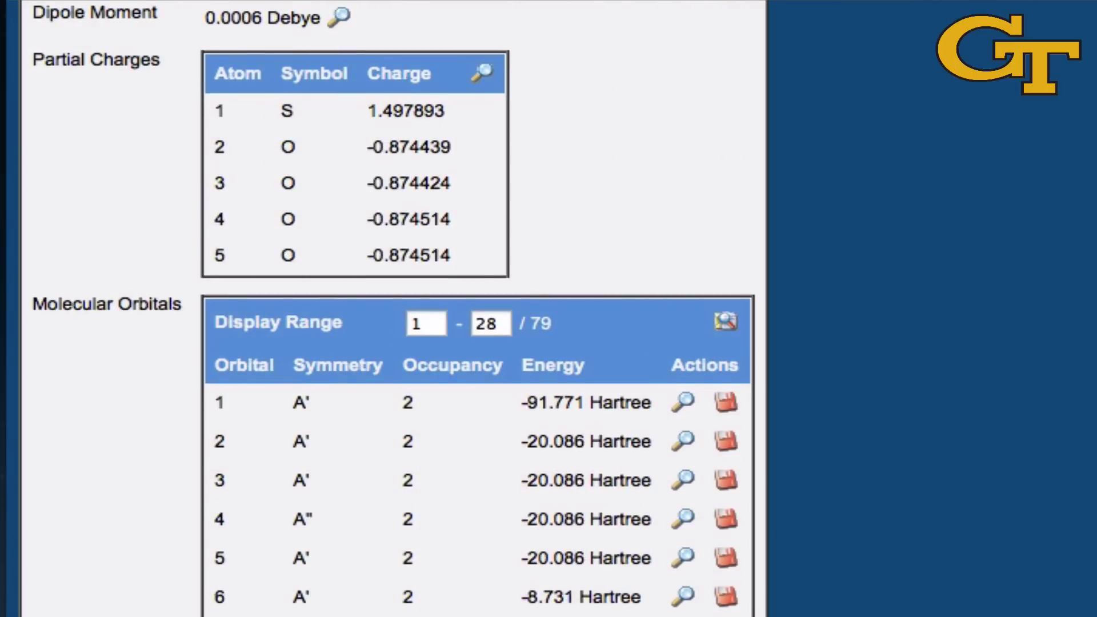
pyautogui.scroll(-8, 477, 308)
pyautogui.scroll(1, 477, 309)
pyautogui.scroll(-4, 478, 308)
pyautogui.scroll(8, 477, 309)
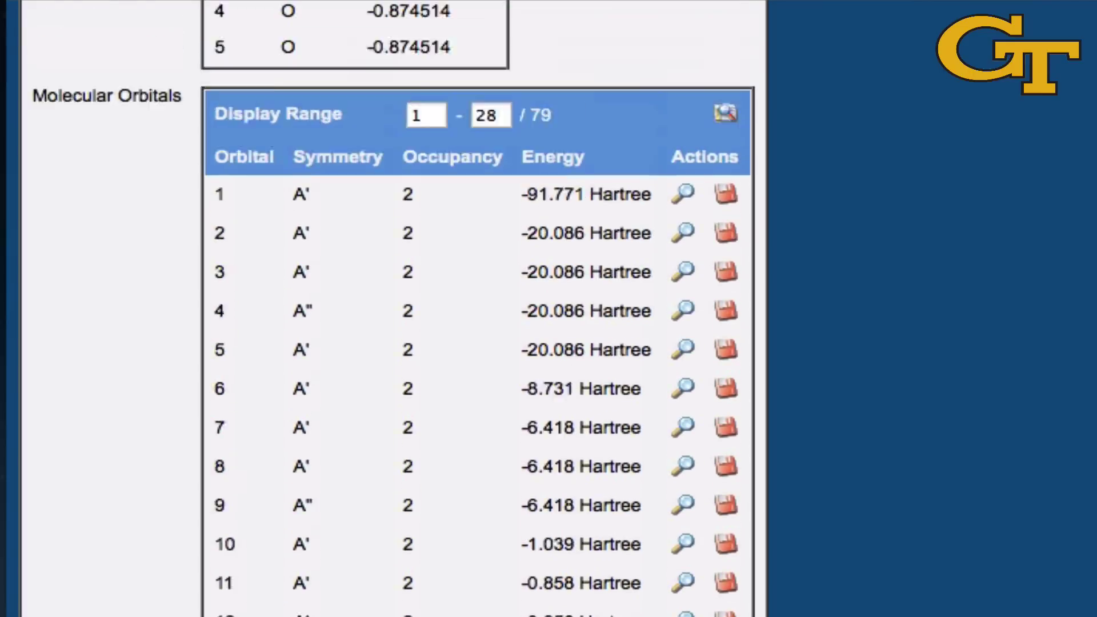
pyautogui.scroll(2, 478, 309)
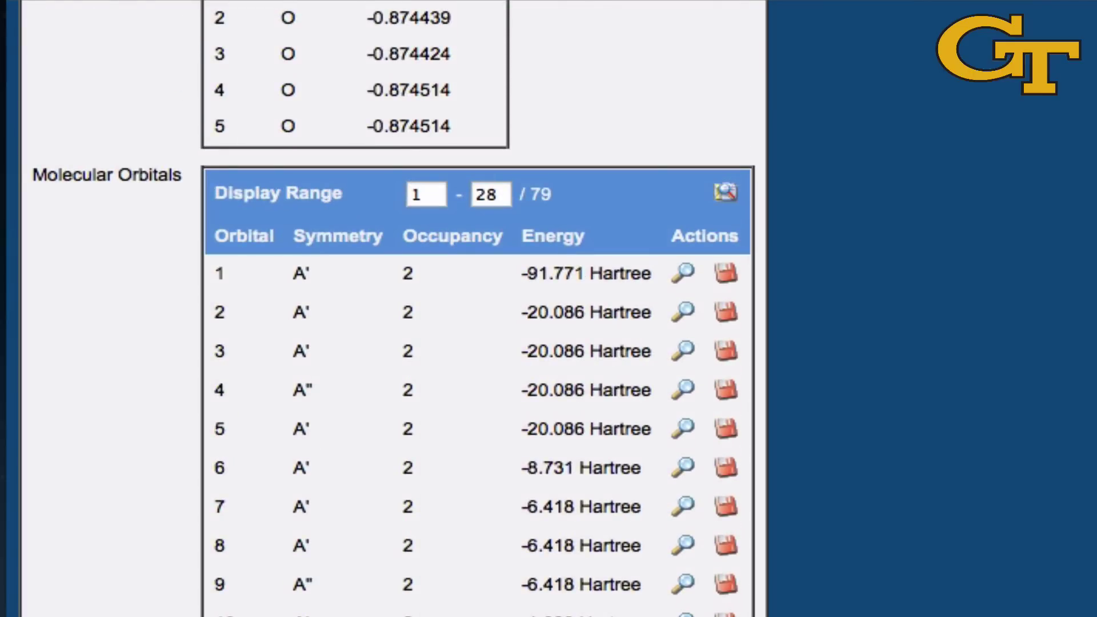
pyautogui.scroll(-12, 478, 309)
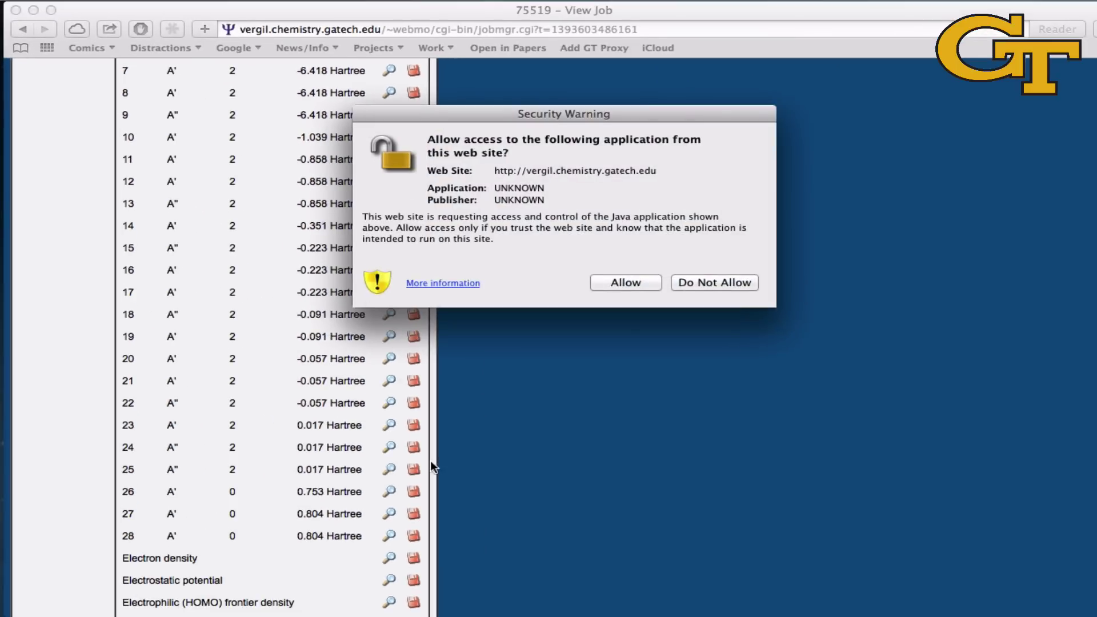
# Allow the orbital viewer, rotate the MO 25 lobes, and scroll the orbital list.
pyautogui.click(651, 282)
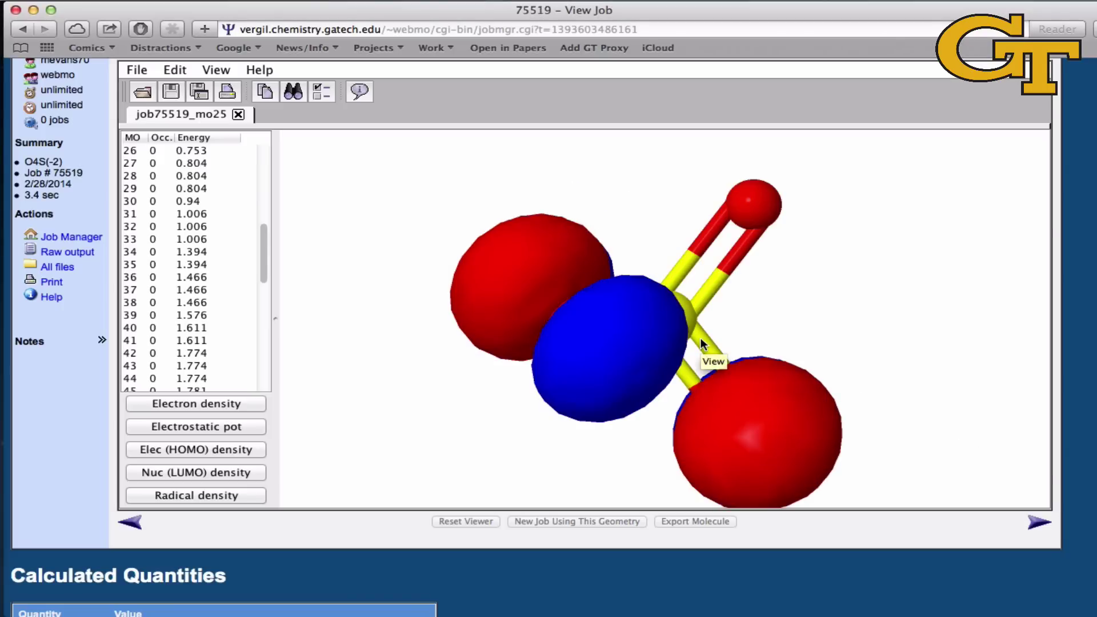
pyautogui.moveTo(834, 306); pyautogui.dragTo(868, 306)
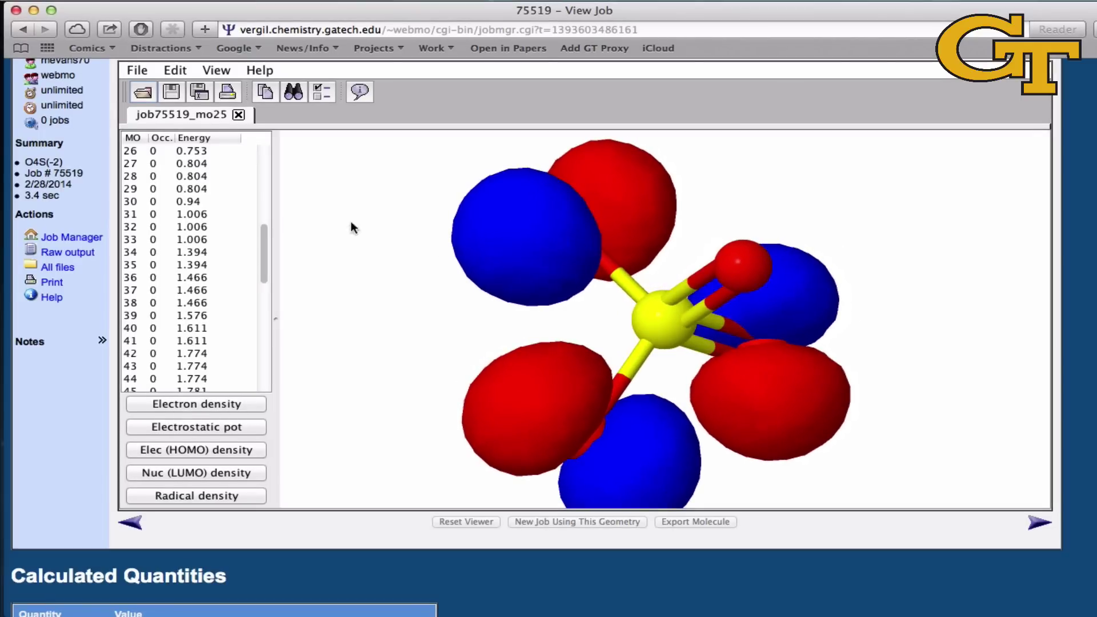
pyautogui.moveTo(261, 236); pyautogui.dragTo(261, 179)
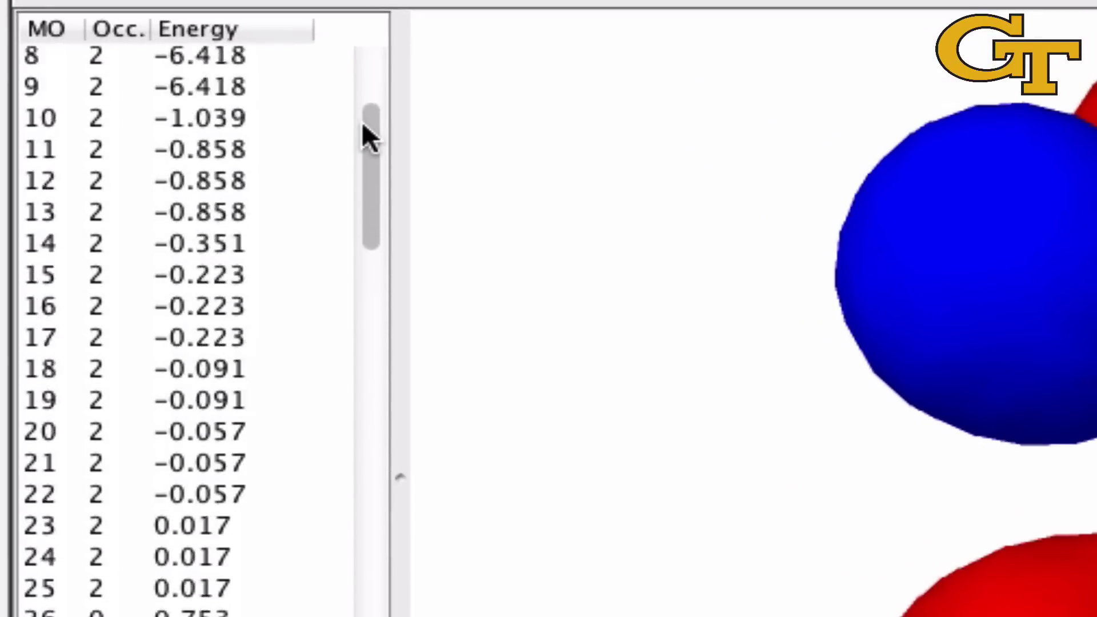
pyautogui.moveTo(366, 137); pyautogui.dragTo(362, 41)
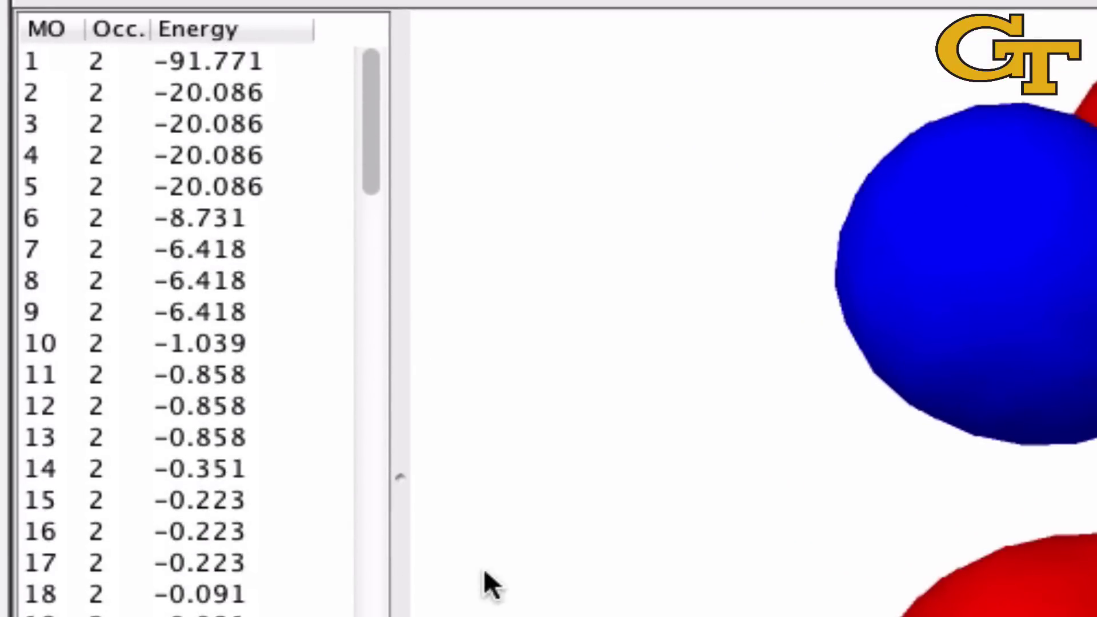